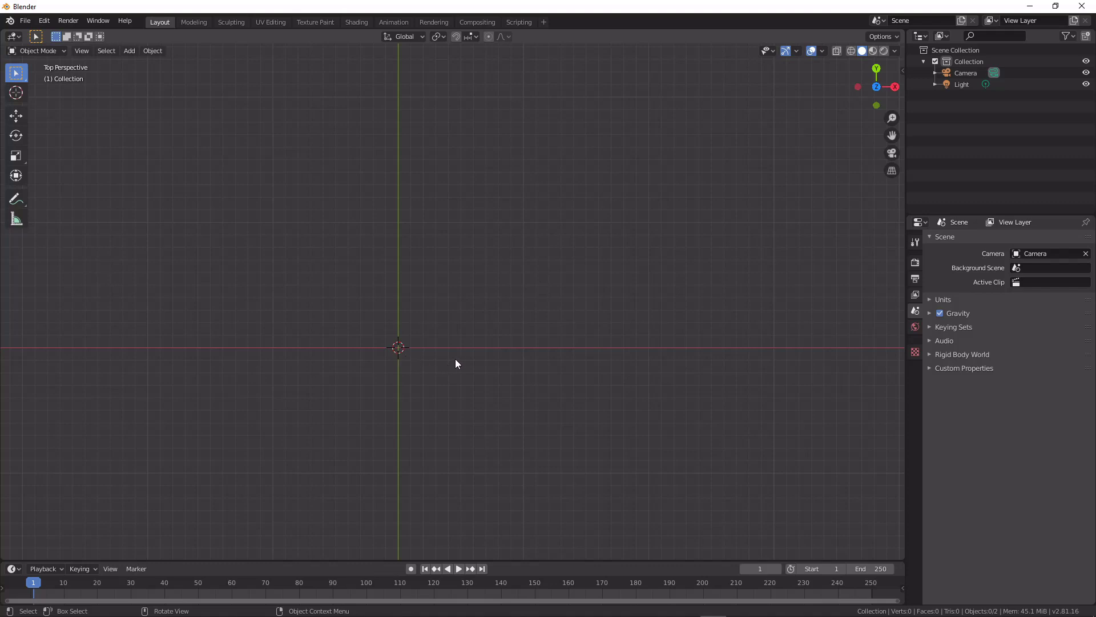
key("shift+s")
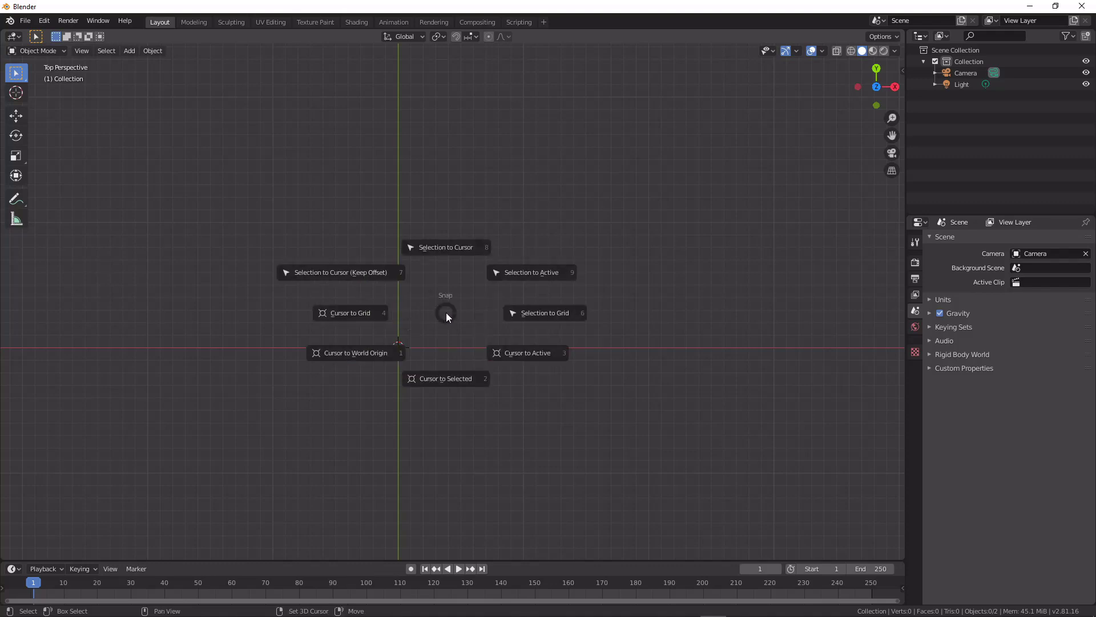
left_click(580, 239)
key("shift+a")
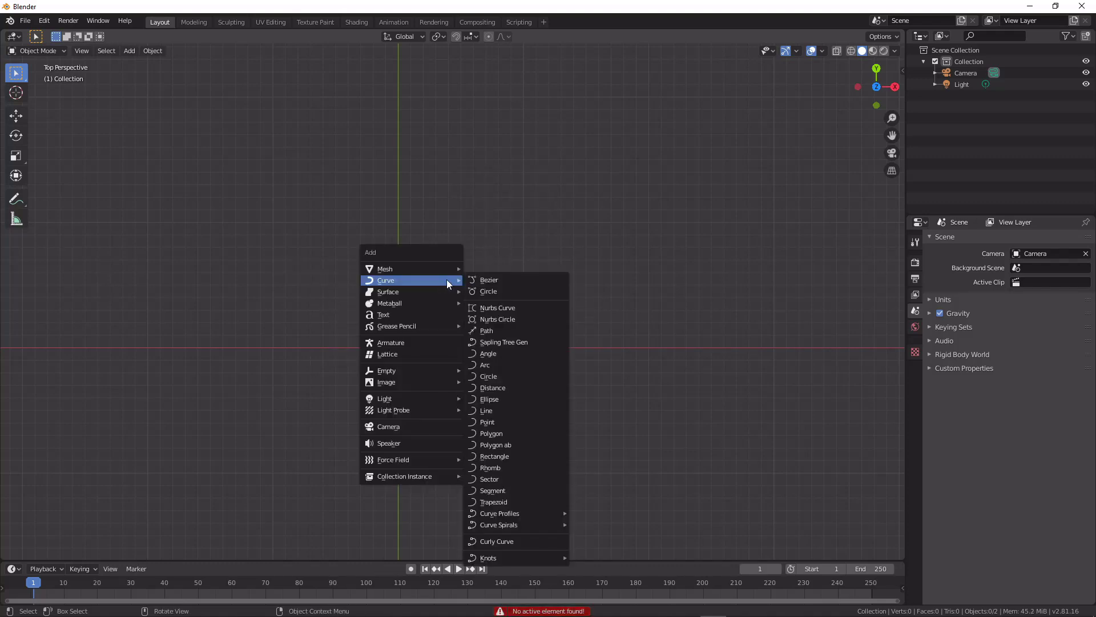
mouse_move(441, 269)
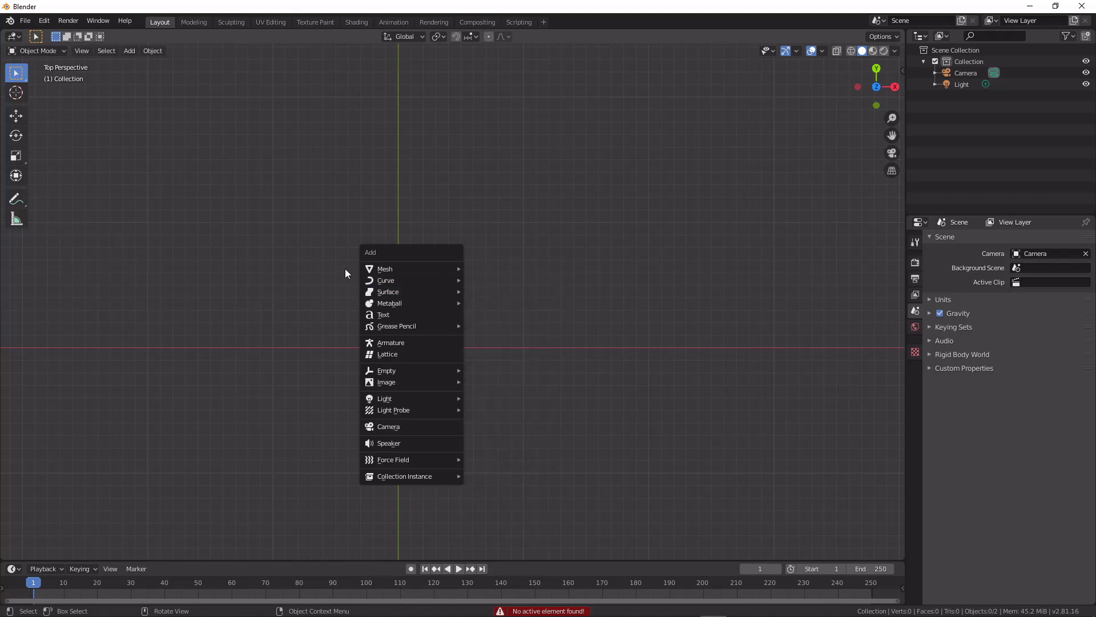
key("Escape")
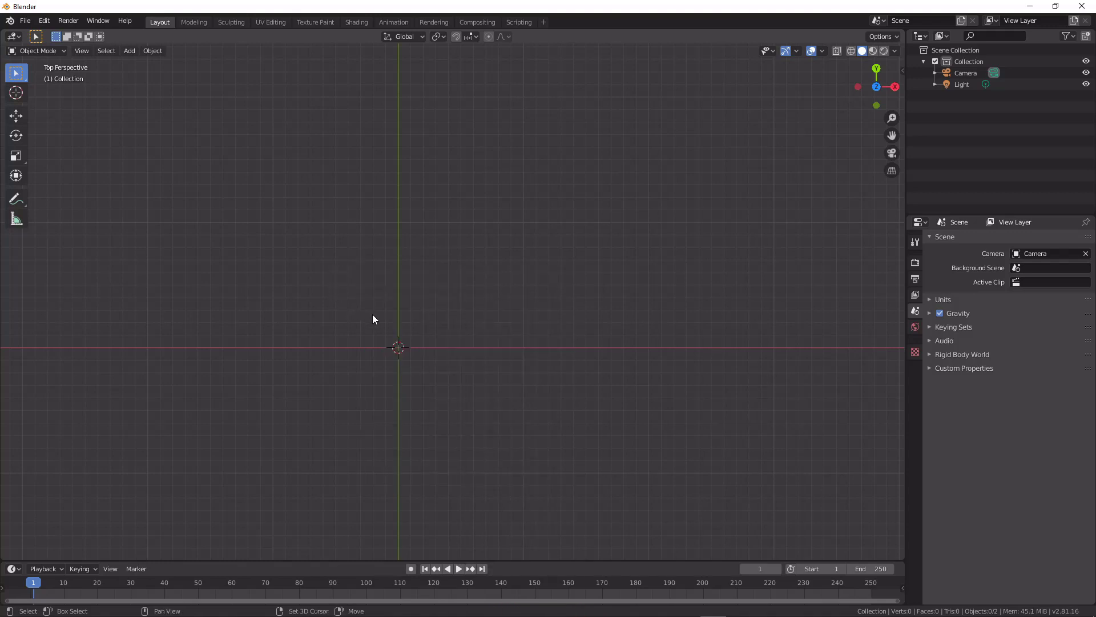
key("shift+a")
mouse_move(372, 314)
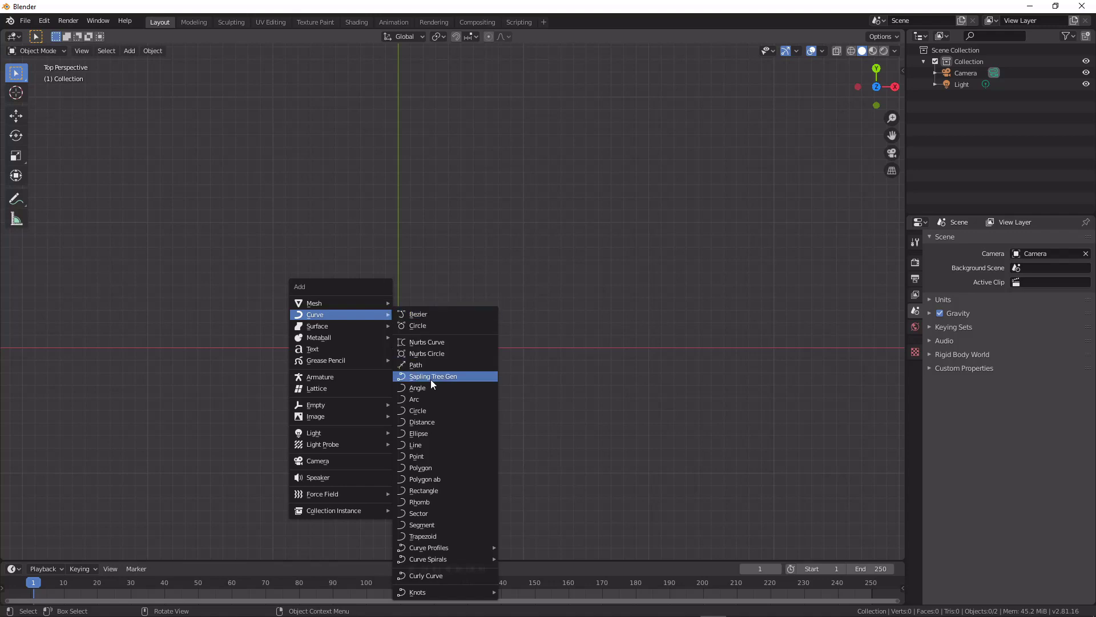
key("Escape")
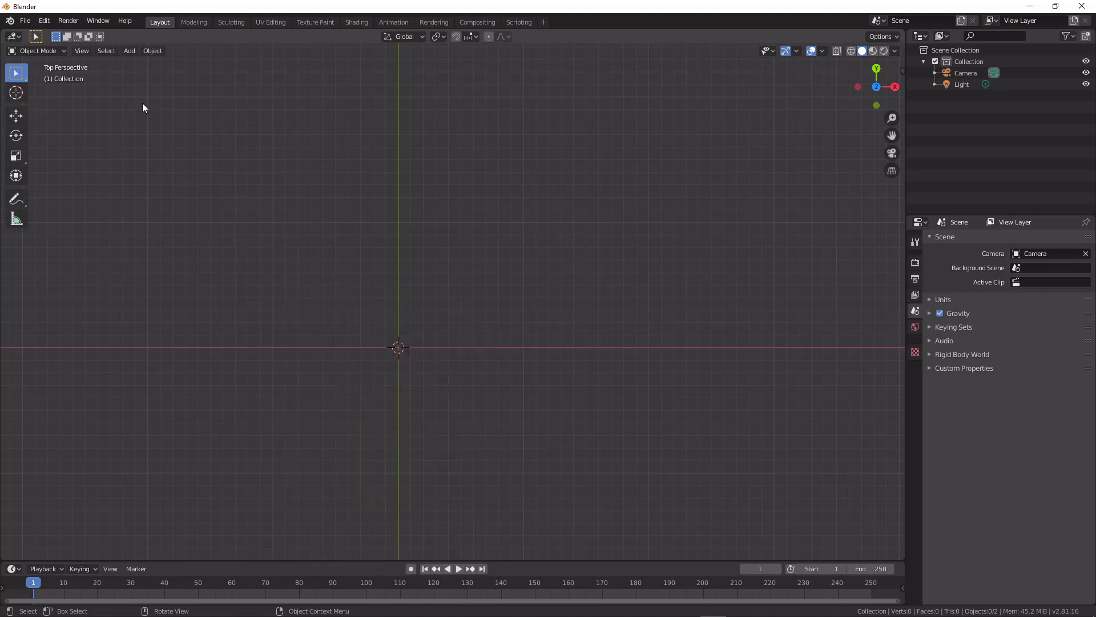
Step: Search the add-ons in the preferences for "ex" to check the Extra Objects add-ons, and close the preferences
left_click(26, 21)
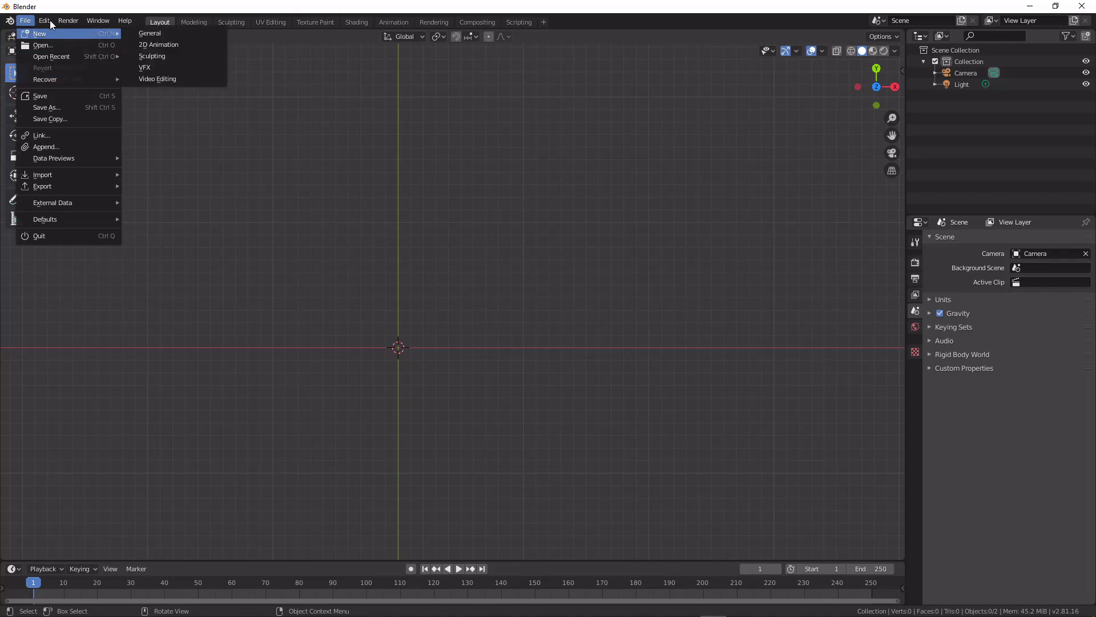
mouse_move(45, 21)
left_click(94, 188)
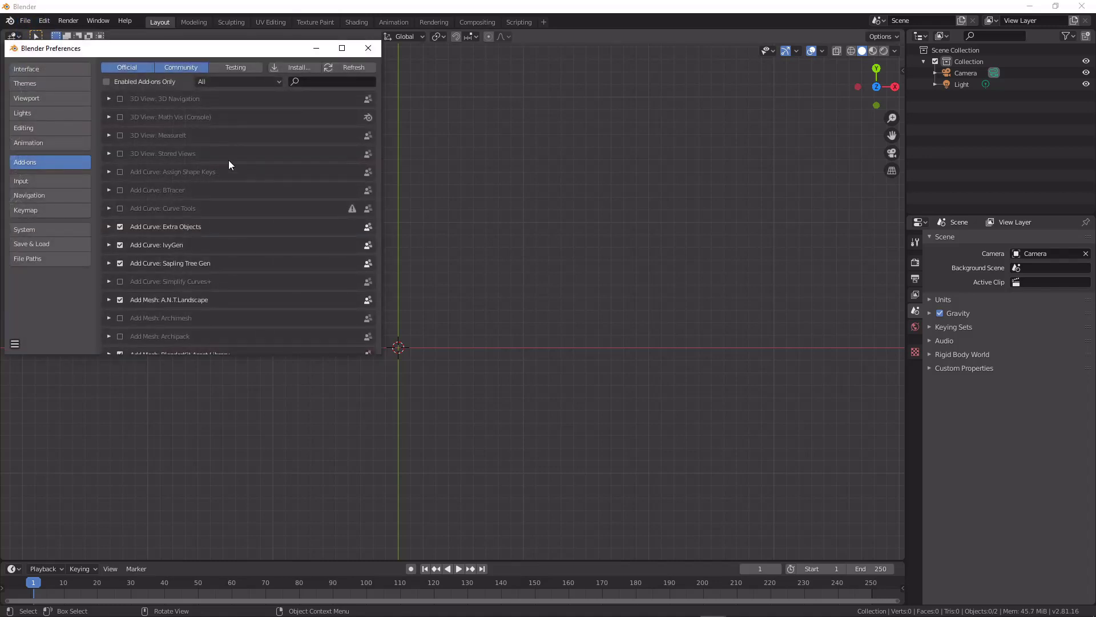
left_click(331, 81)
type("ex")
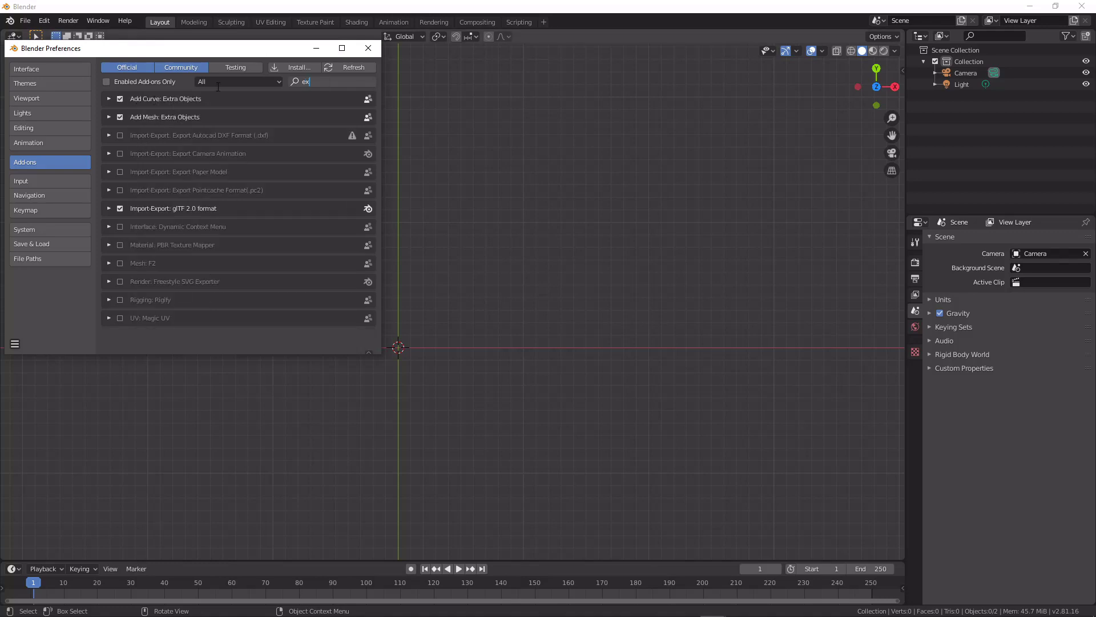
left_click(368, 48)
key("shift+a")
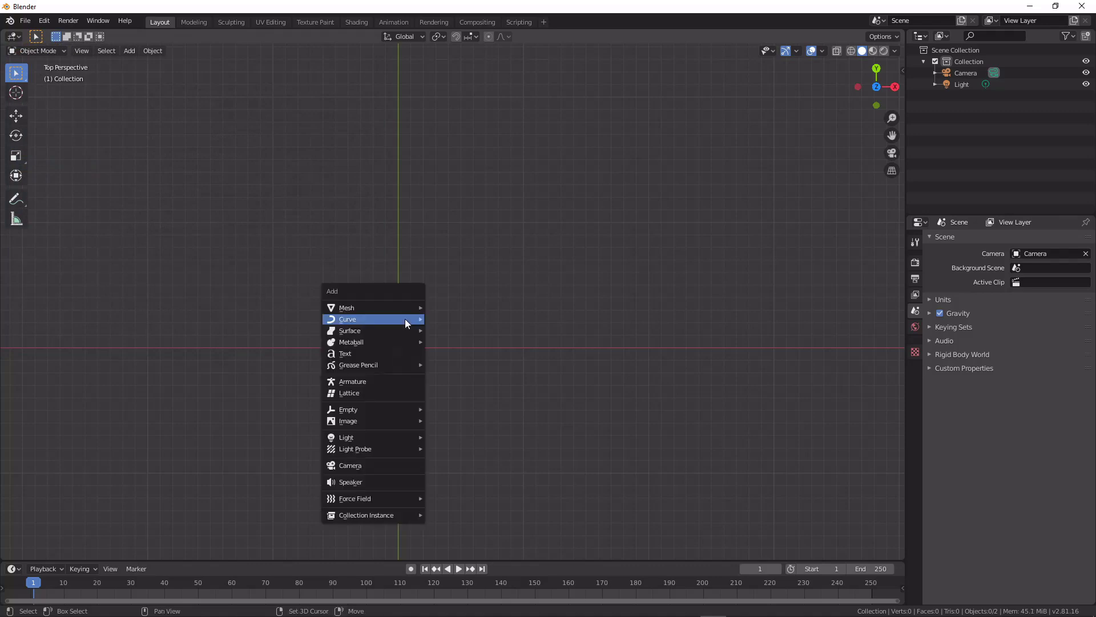
mouse_move(400, 309)
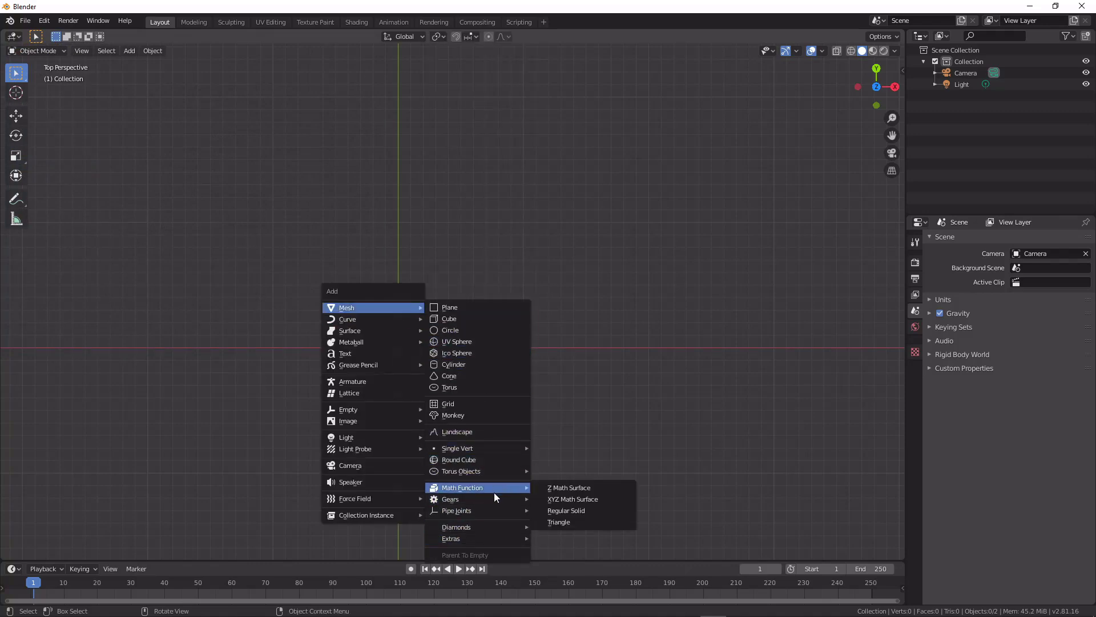
mouse_move(493, 499)
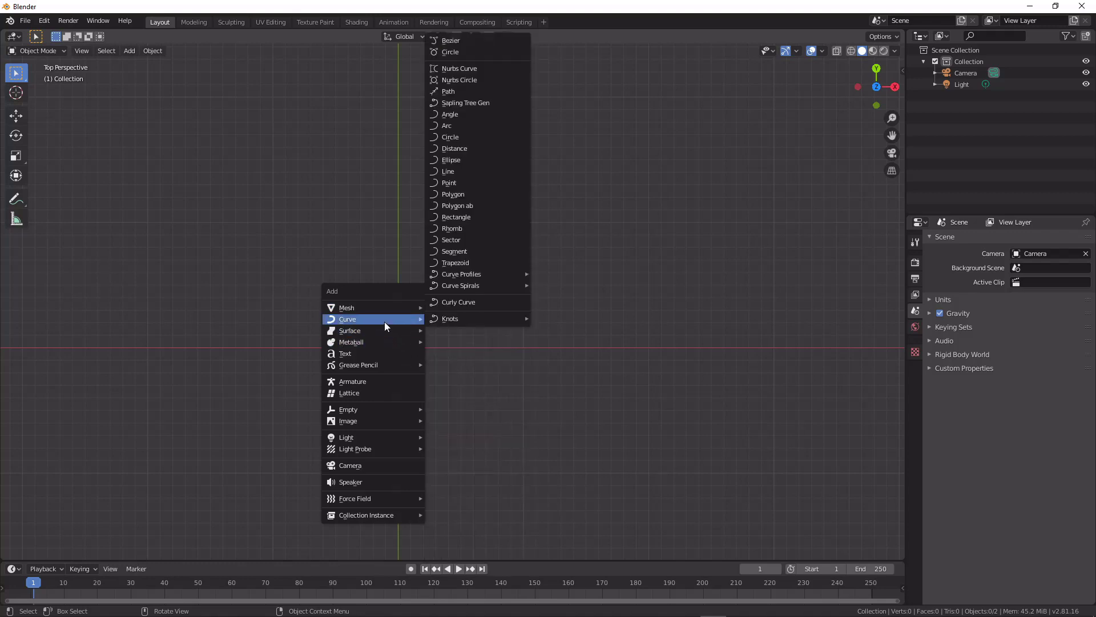
key("Escape")
Step: Add a Curly Curve to the scene at the world origin
key("shift+a")
mouse_move(373, 296)
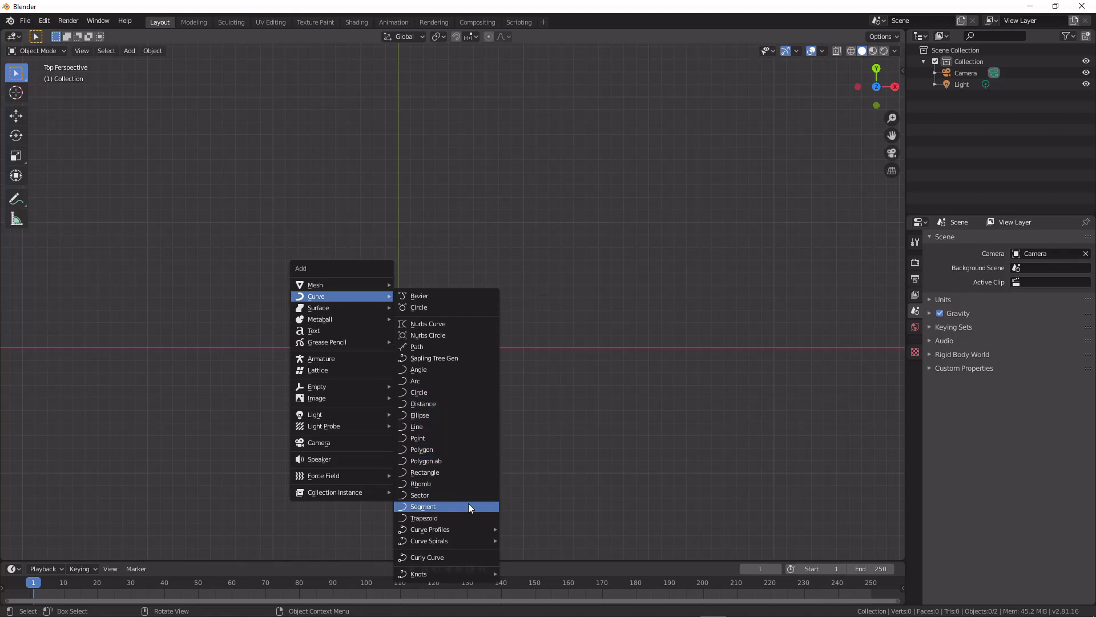
left_click(464, 557)
scroll(416, 407, "up", 3)
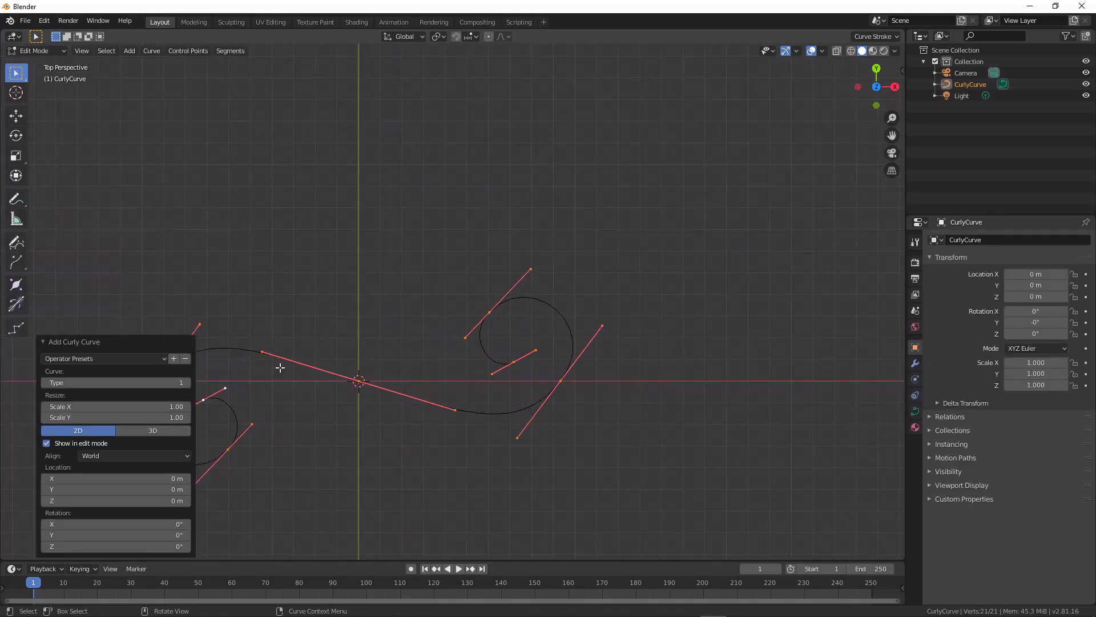
scroll(297, 385, "down", 2)
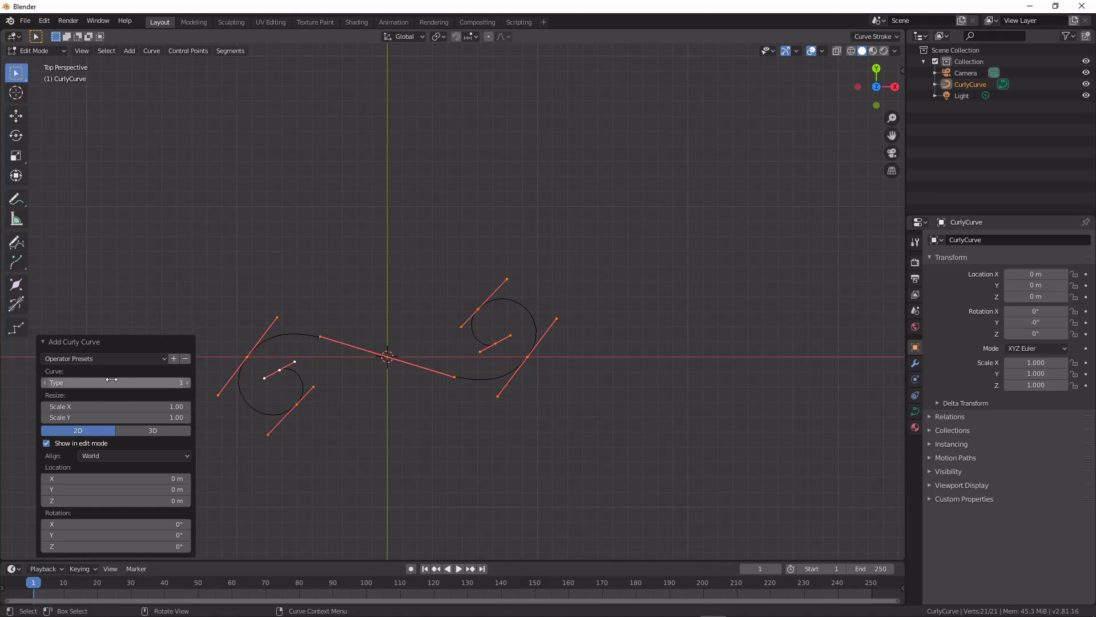
Step: Try resizing the curly curve to Scale X 1.18 and Scale Y 1.51, and set both scales to 0
mouse_move(111, 379)
left_mouse_down()
mouse_move(155, 383)
mouse_move(120, 379)
left_mouse_up()
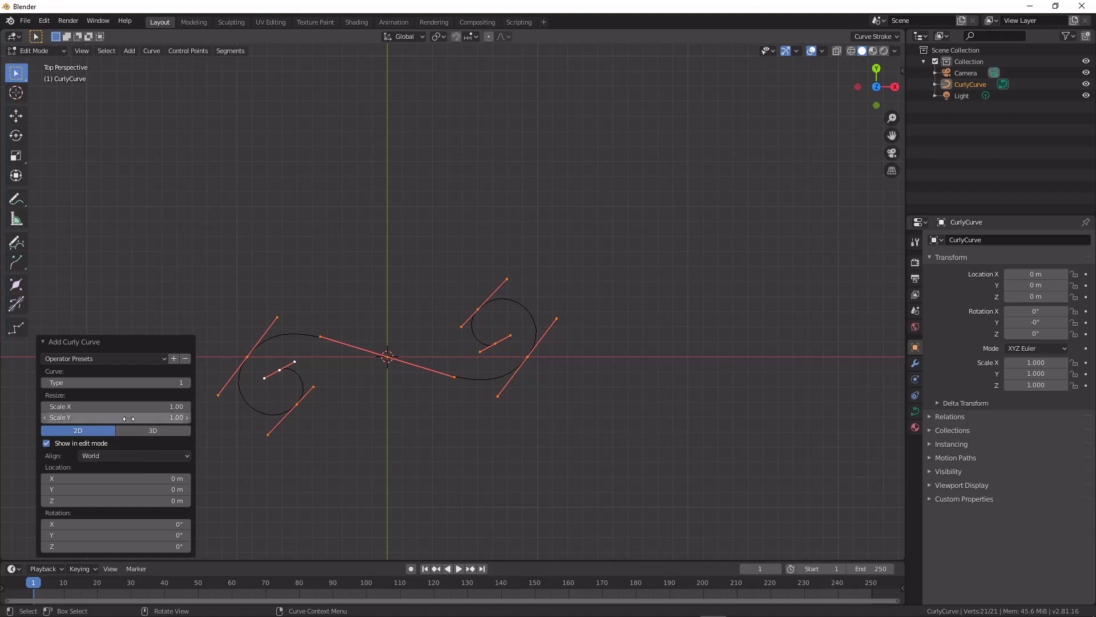
left_click_drag(123, 416, 146, 408)
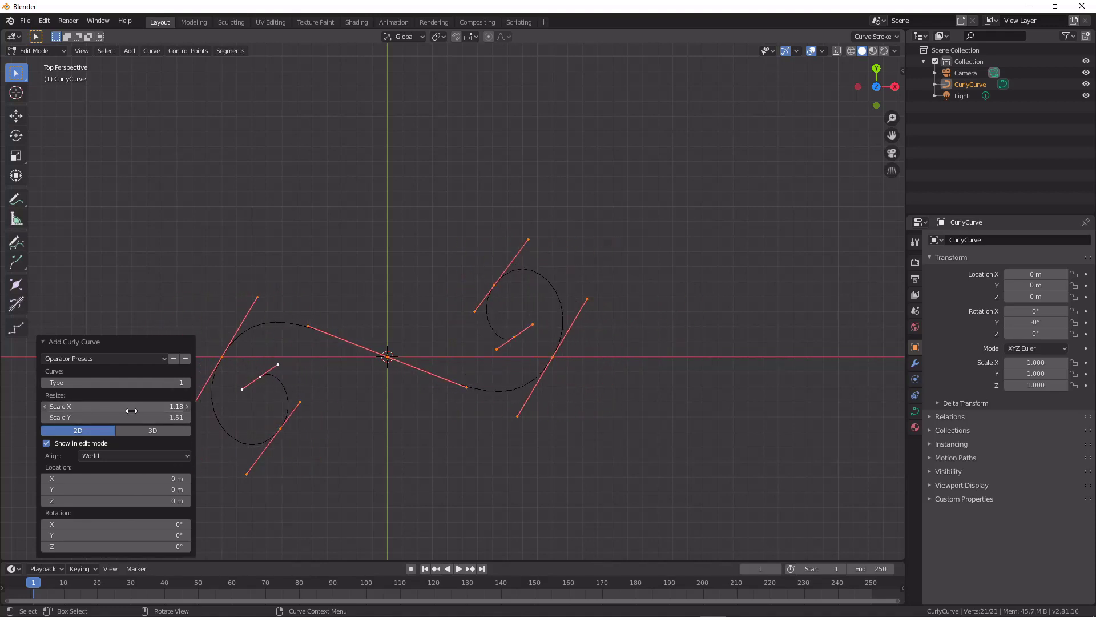
left_click(135, 419)
type("0")
key("Return")
left_click(157, 409)
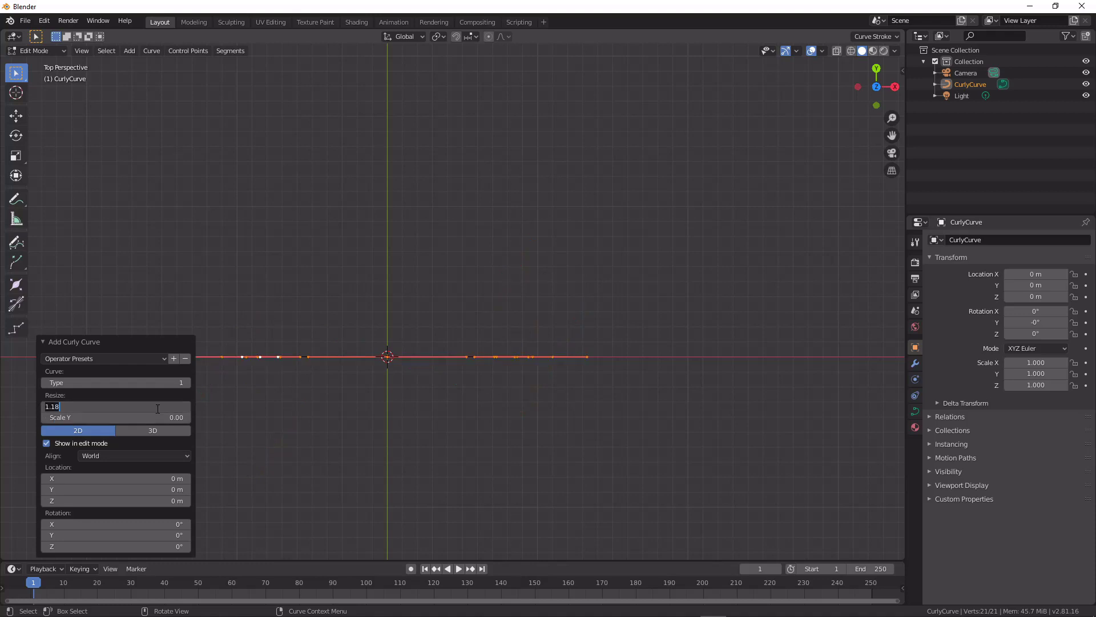
type("0")
key("Tab")
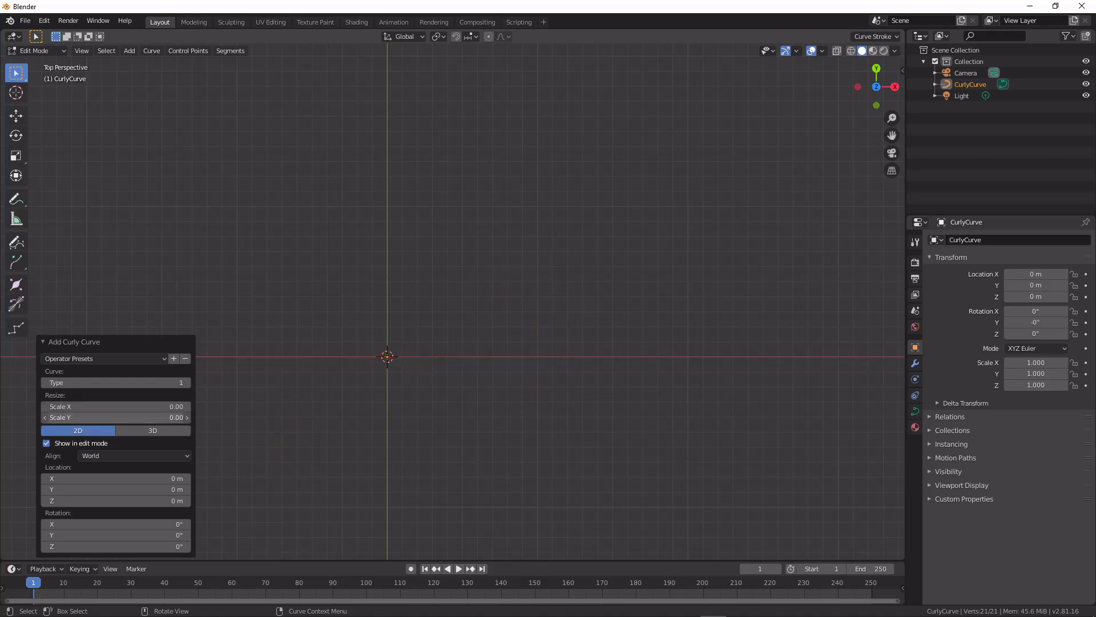
Step: Restore the curly curve's Scale Y and Scale X to 1
type("1")
key("Return")
left_click(166, 406)
type("1")
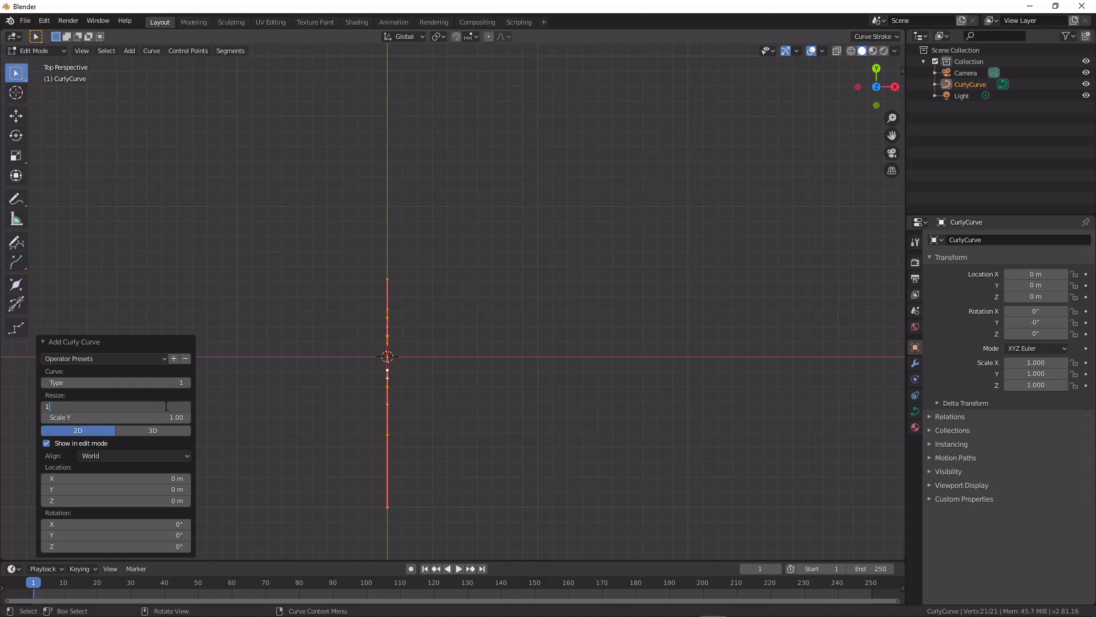
key("Return")
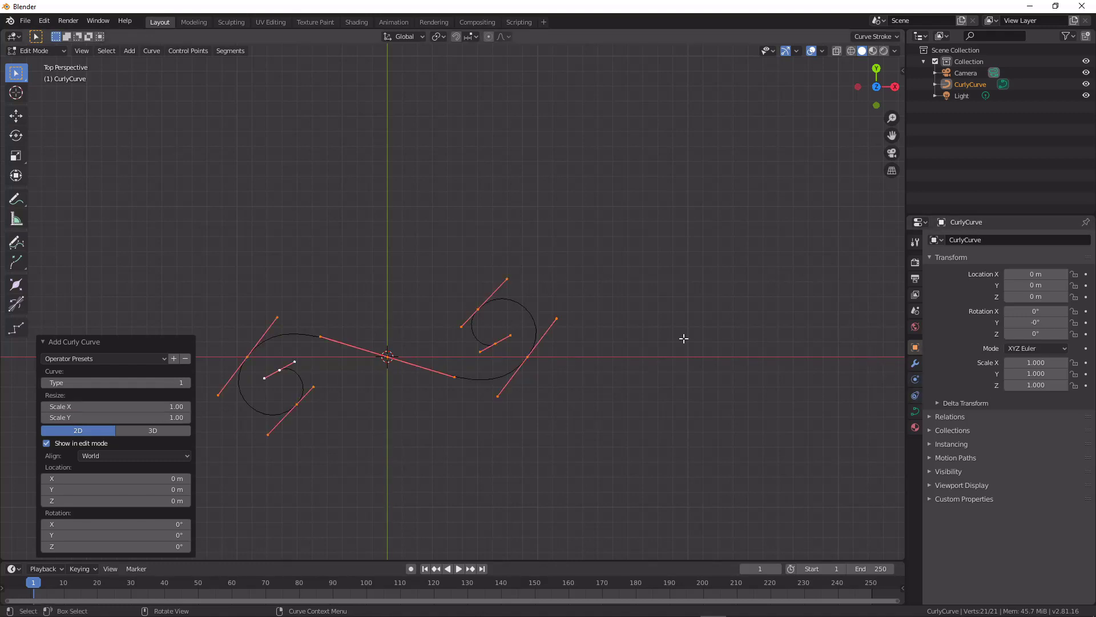
Step: Set the curve's geometry Extrude to 0.13 m and return to Object Mode
middle_click_drag(683, 337, 630, 298)
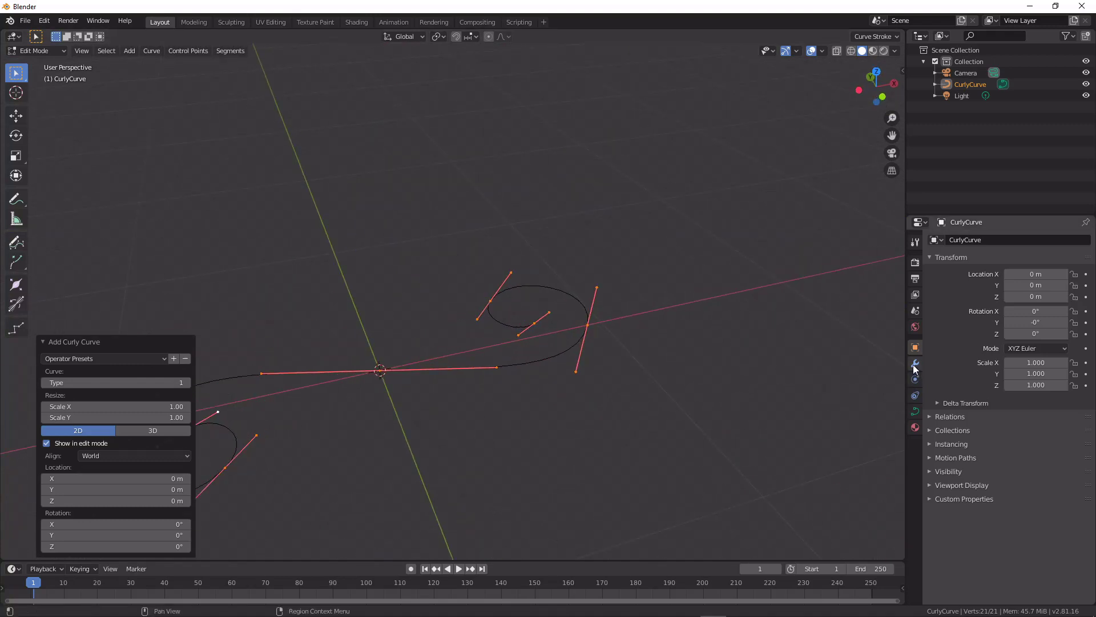
left_click(915, 395)
left_click(916, 411)
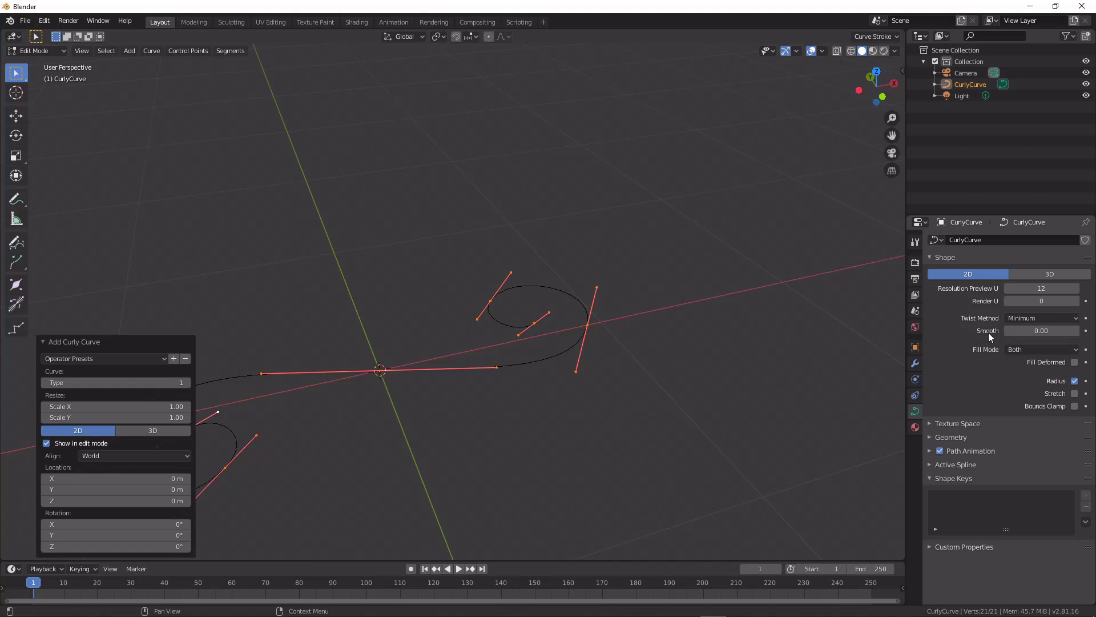
left_click(929, 437)
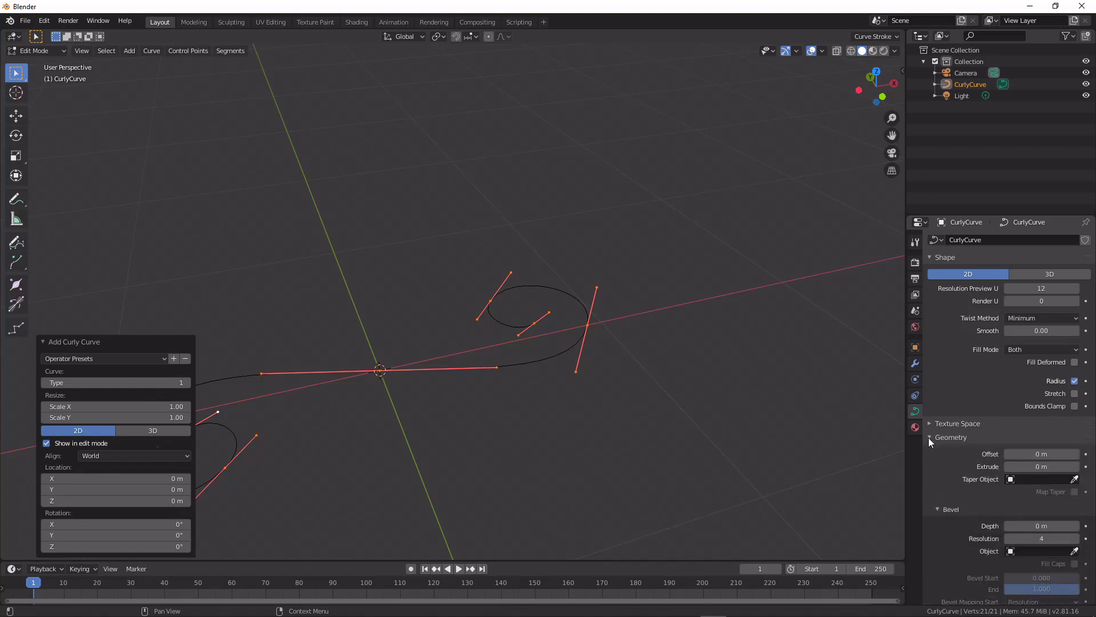
middle_click_drag(757, 397, 714, 394)
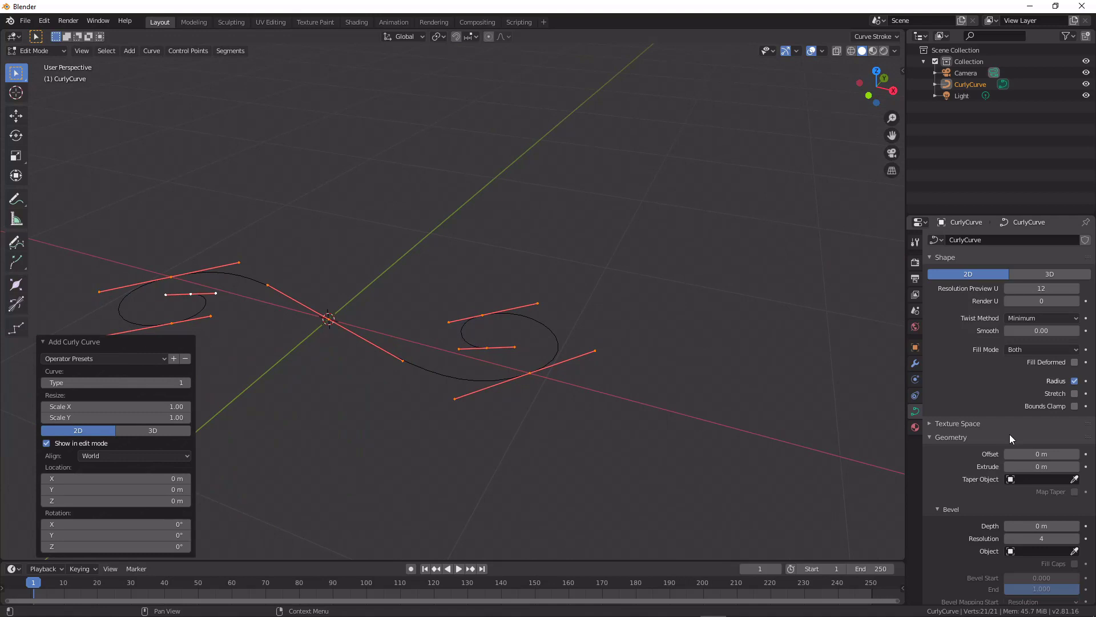
mouse_move(1041, 467)
left_mouse_down()
mouse_move(1073, 466)
mouse_move(1022, 465)
left_mouse_up()
key("Tab")
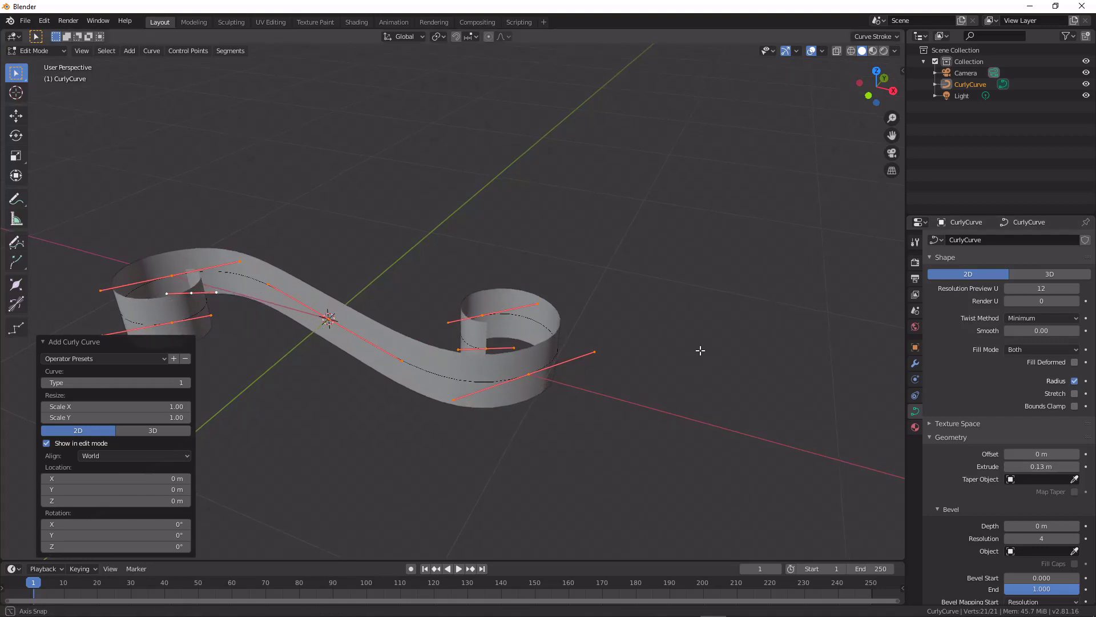
Step: Add a Solidify modifier to the extruded curve with a thickness of -0.1 m
middle_click_drag(729, 364, 739, 421)
key("KP_7")
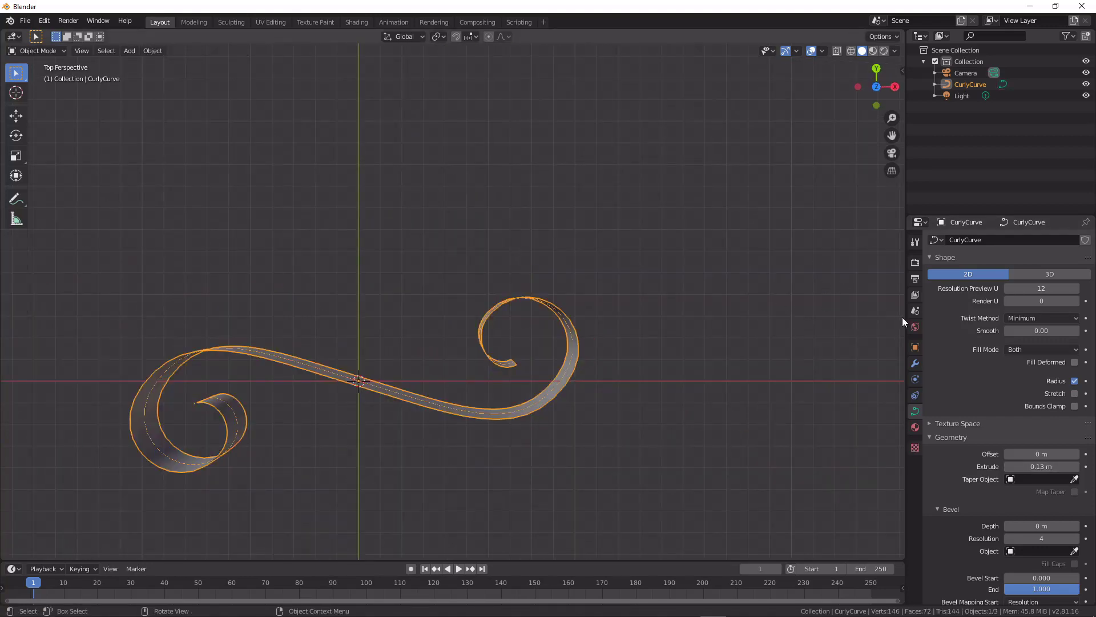
left_click(915, 363)
left_click(973, 240)
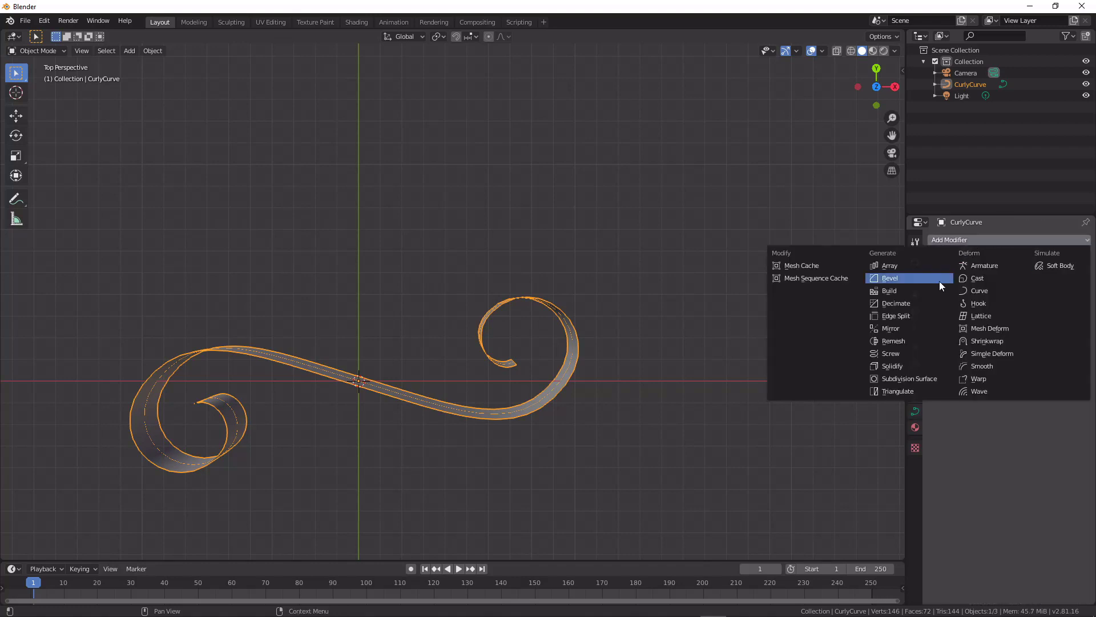
left_click(908, 368)
mouse_move(965, 290)
left_mouse_down()
mouse_move(1005, 289)
mouse_move(947, 290)
left_mouse_up()
Step: Apply flat shading to the solidified curly curve and check it from above and at an angle
middle_click_drag(841, 342, 685, 318)
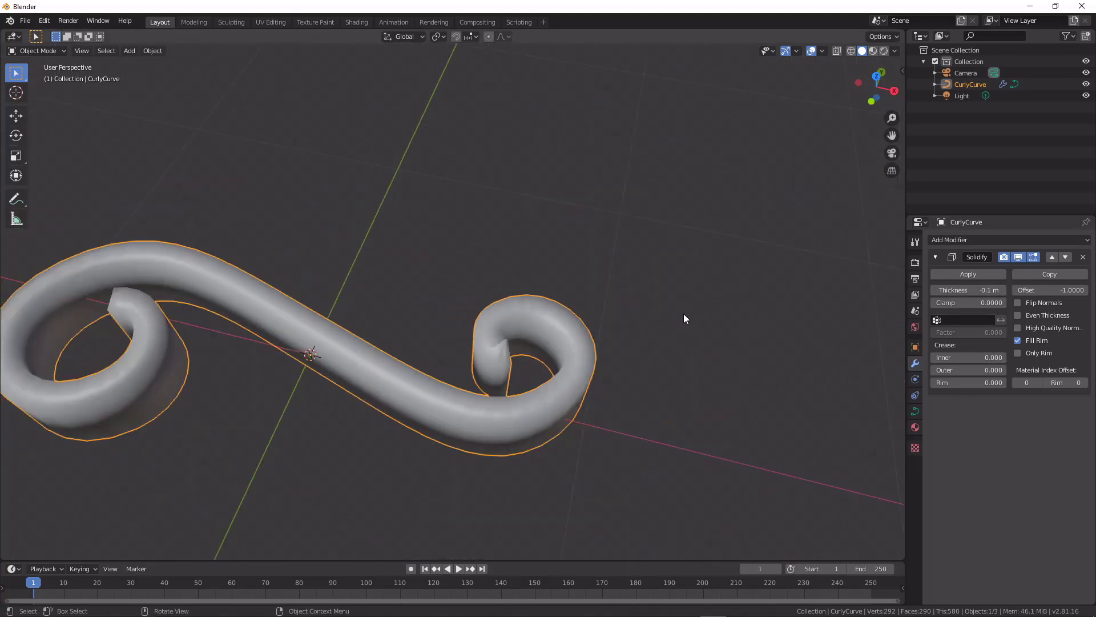
right_click(569, 334)
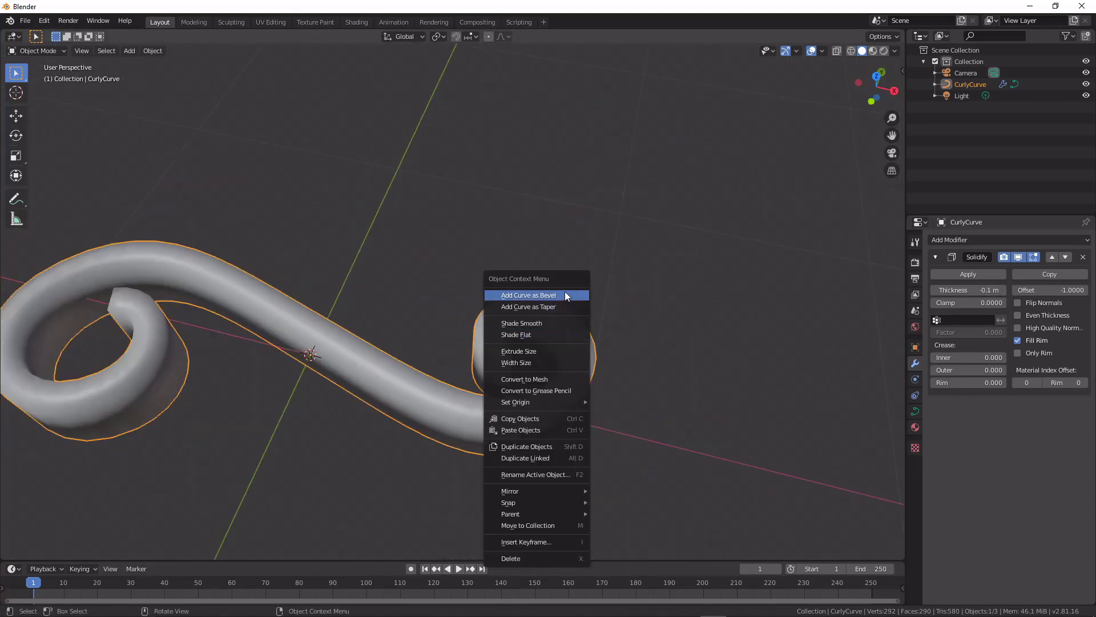
left_click(558, 333)
middle_click_drag(556, 334, 430, 365)
key("KP_7")
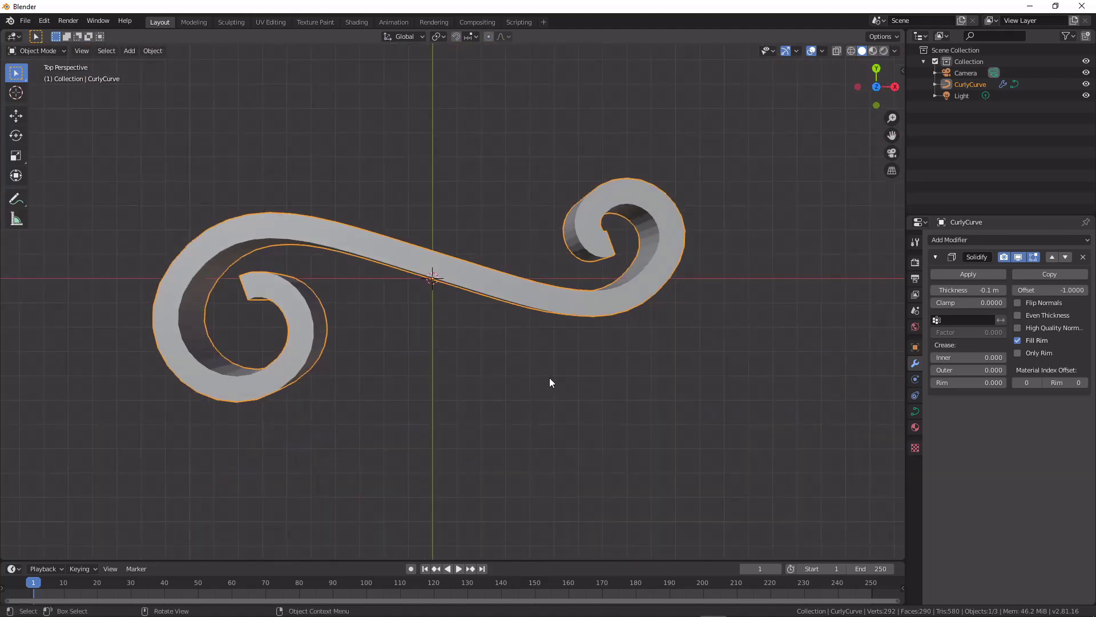
middle_click_drag(513, 358, 509, 328)
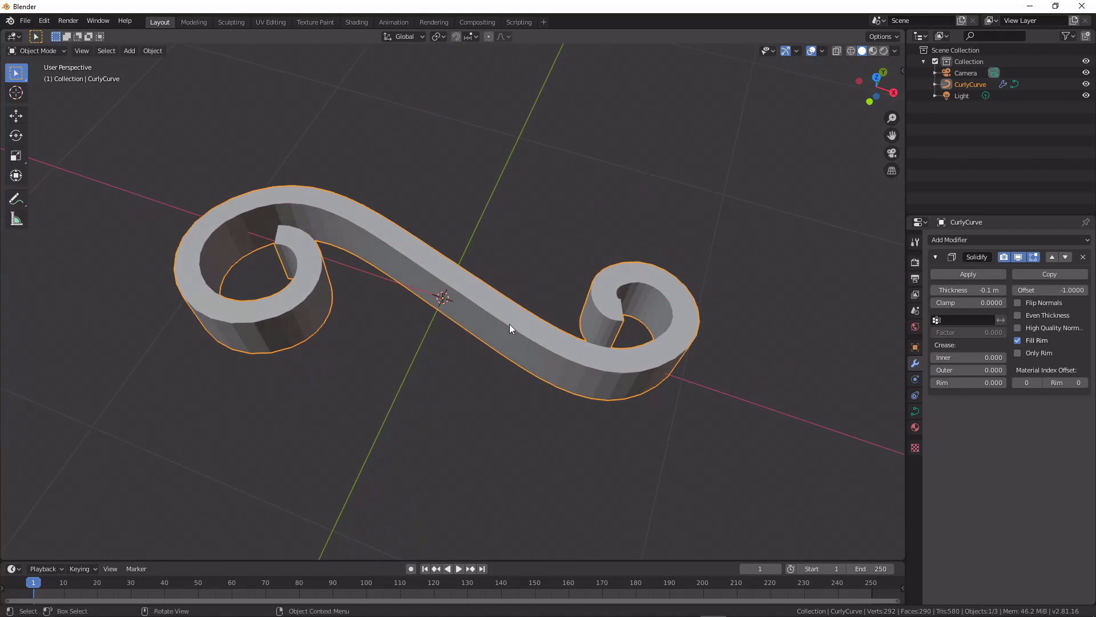
Step: Show the curly curve in wireframe and set its bevel Resolution to 0
left_click(915, 411)
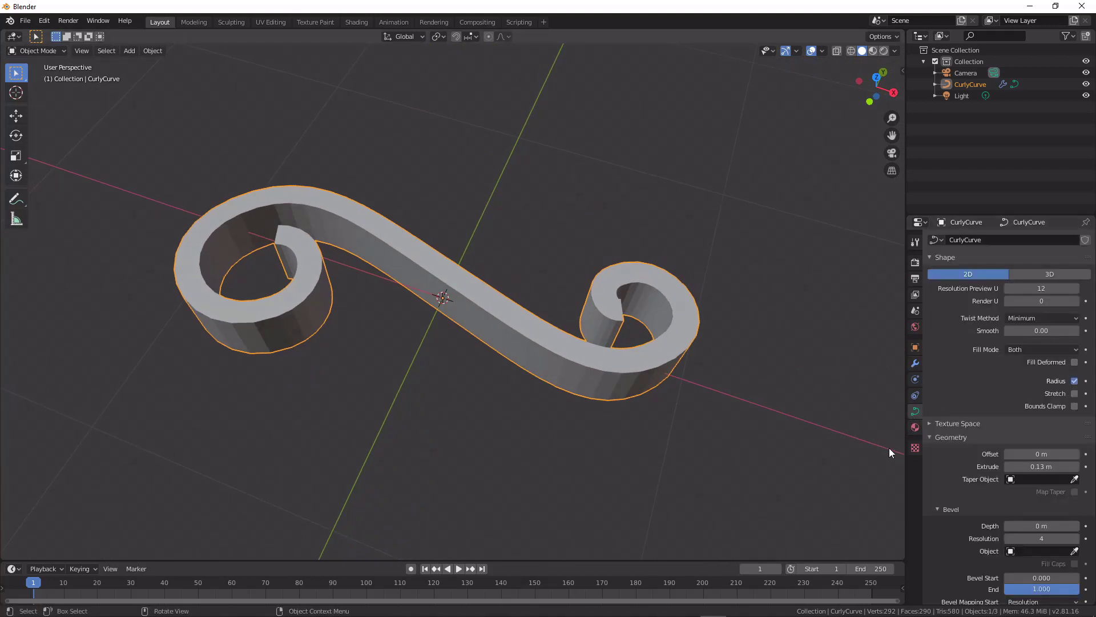
scroll(971, 493, "down", 2)
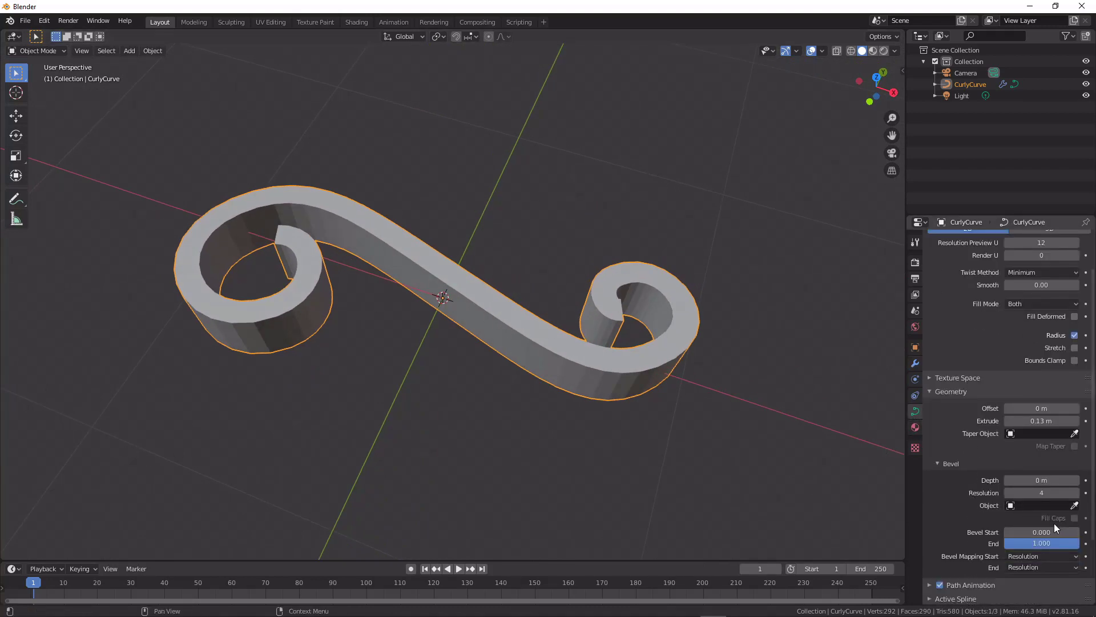
left_click(1049, 557)
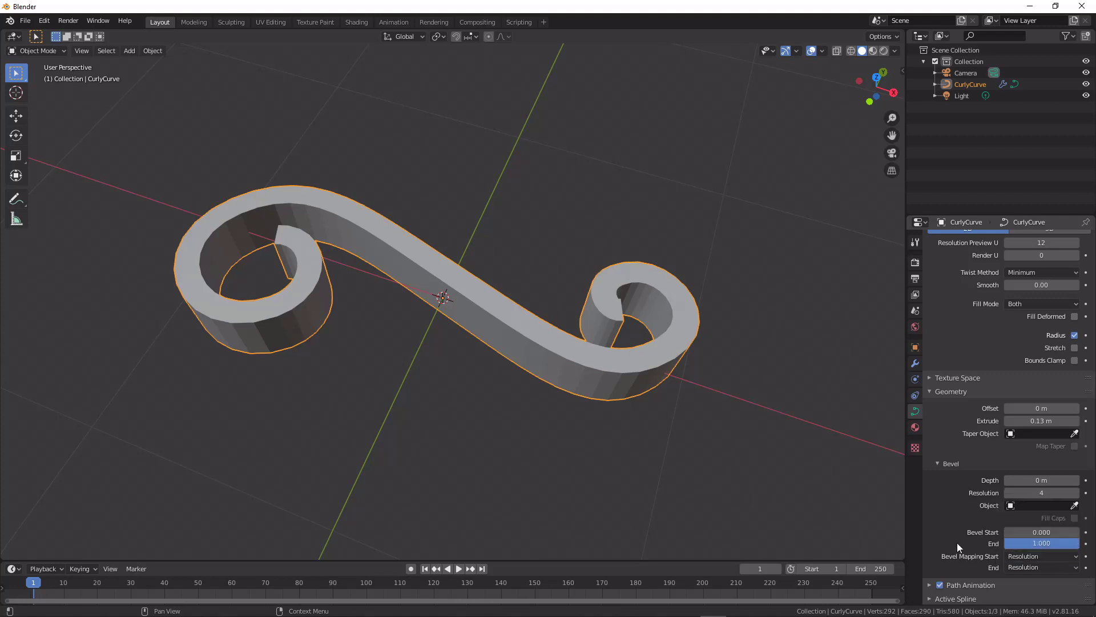
left_click(1027, 491)
key("Return")
key("z")
left_click(631, 401)
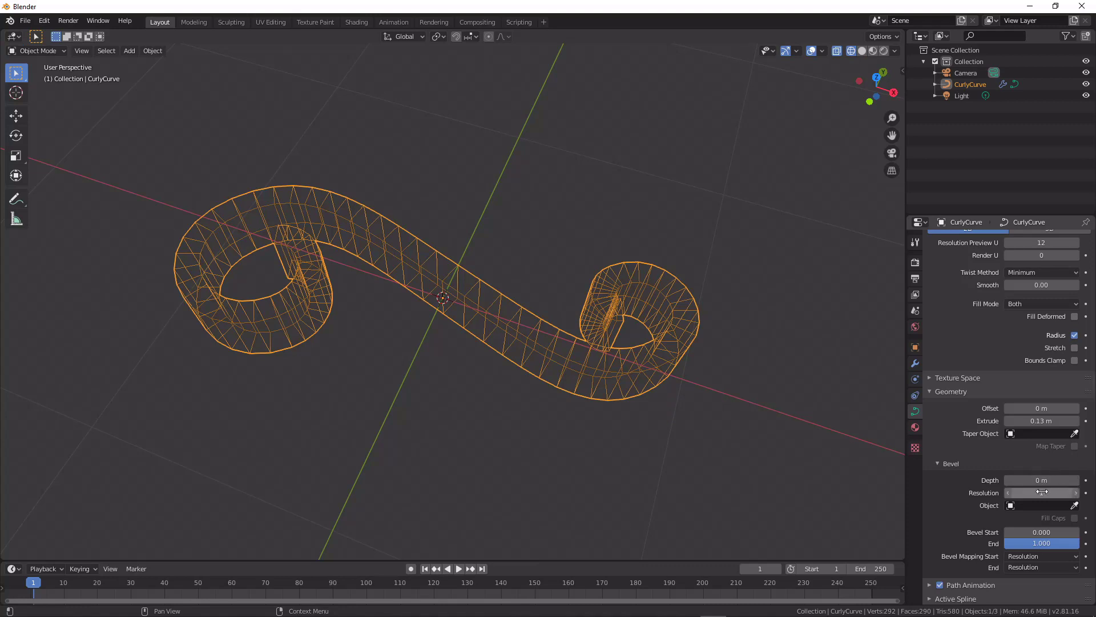
left_click_drag(1042, 492, 1017, 492)
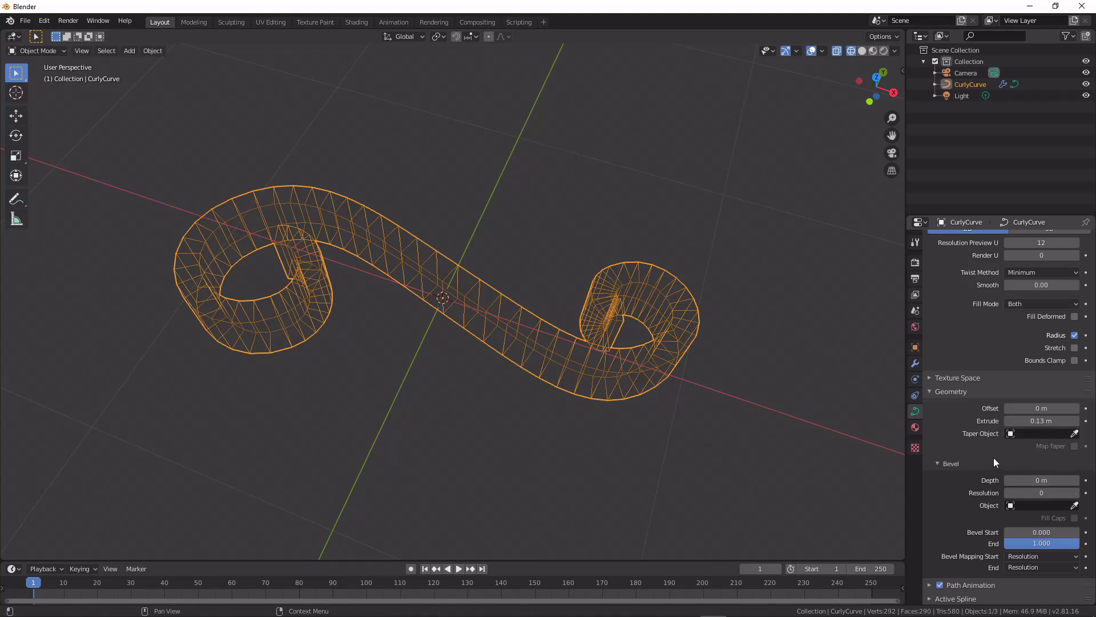
Step: Set the curve's Resolution Preview U and Render U to 4, then return to solid shading and inspect the shape
scroll(994, 457, "up", 1)
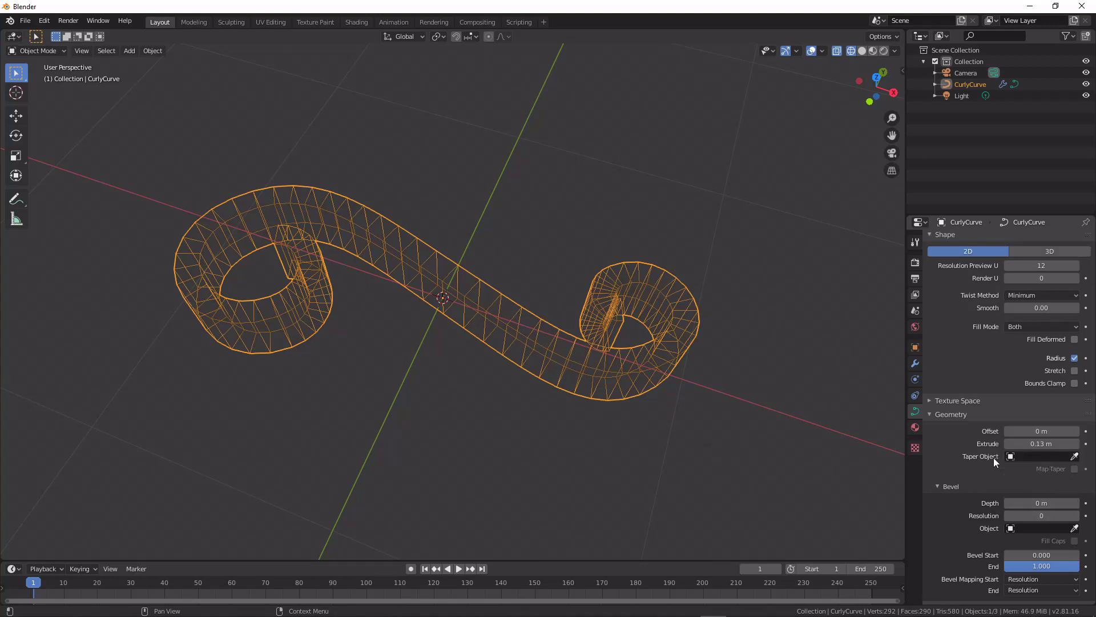
left_click(1035, 265)
left_click_drag(1006, 266, 981, 266)
key("ctrl+v")
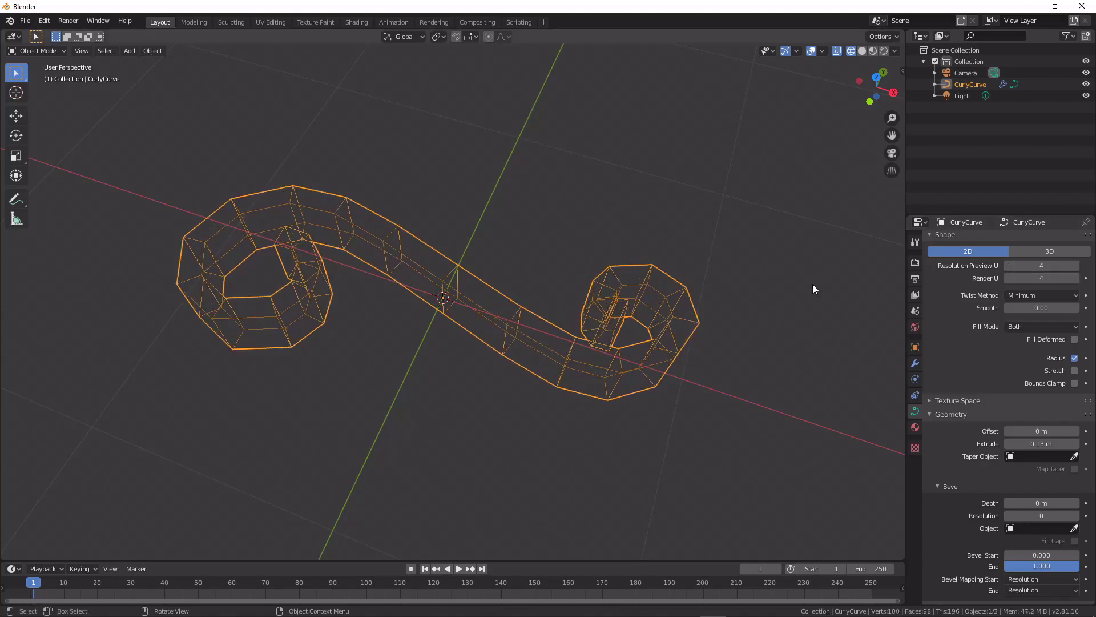
mouse_move(812, 284)
middle_mouse_down()
mouse_move(795, 337)
mouse_move(700, 309)
mouse_move(703, 272)
mouse_move(734, 271)
middle_mouse_up()
key("z")
left_click(756, 275)
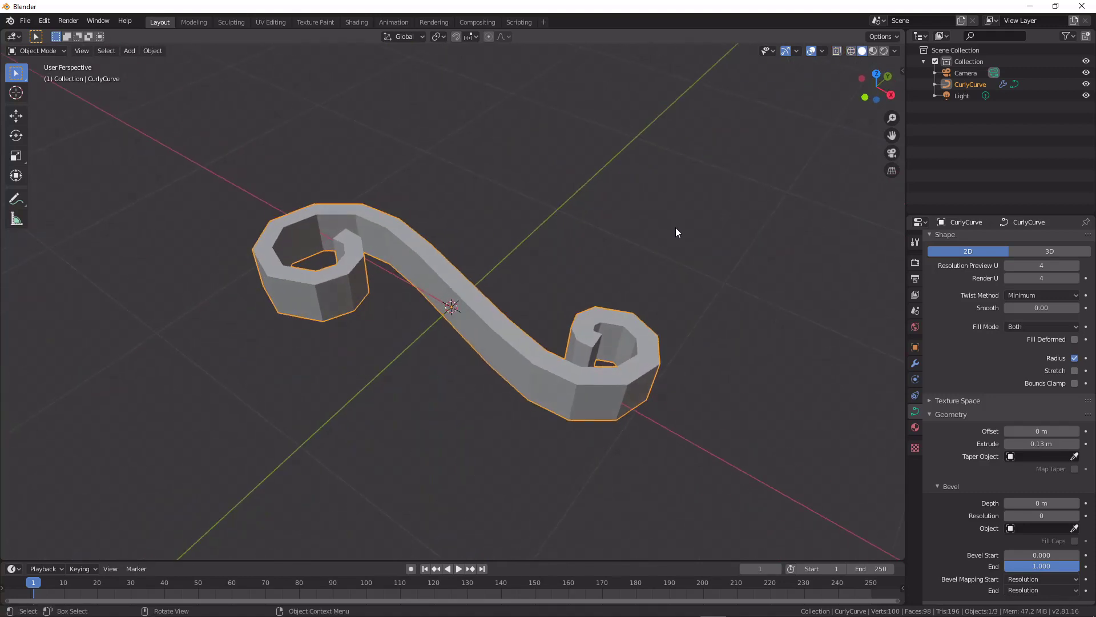
middle_click_drag(676, 233, 444, 331)
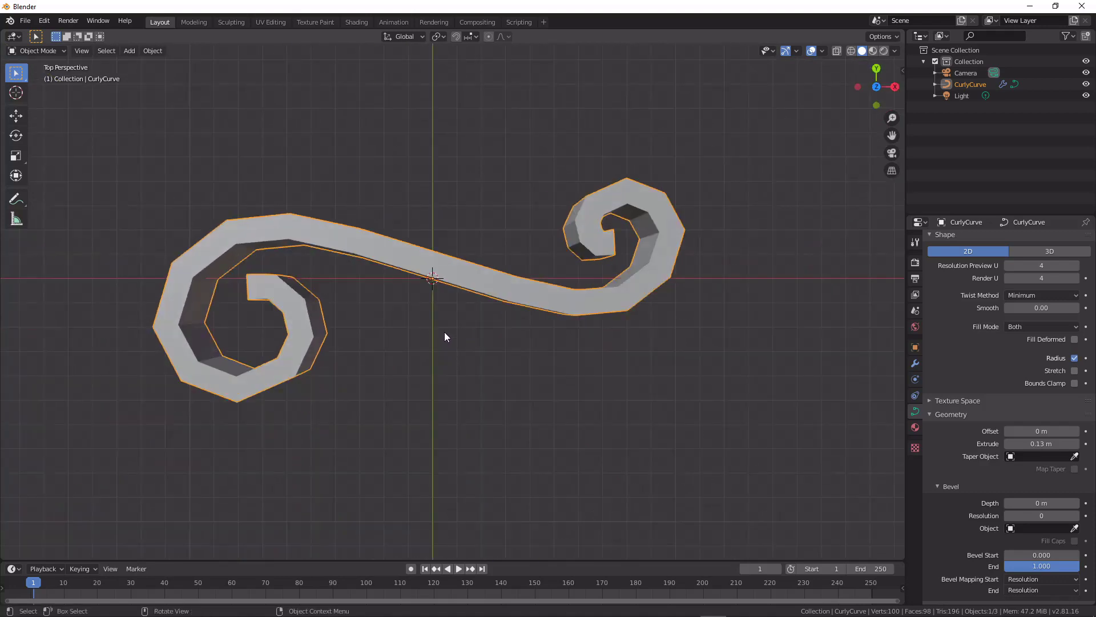
Step: Convert the curly curve to a mesh using Mesh from Curve/Meta/Surf/Text
key("F3")
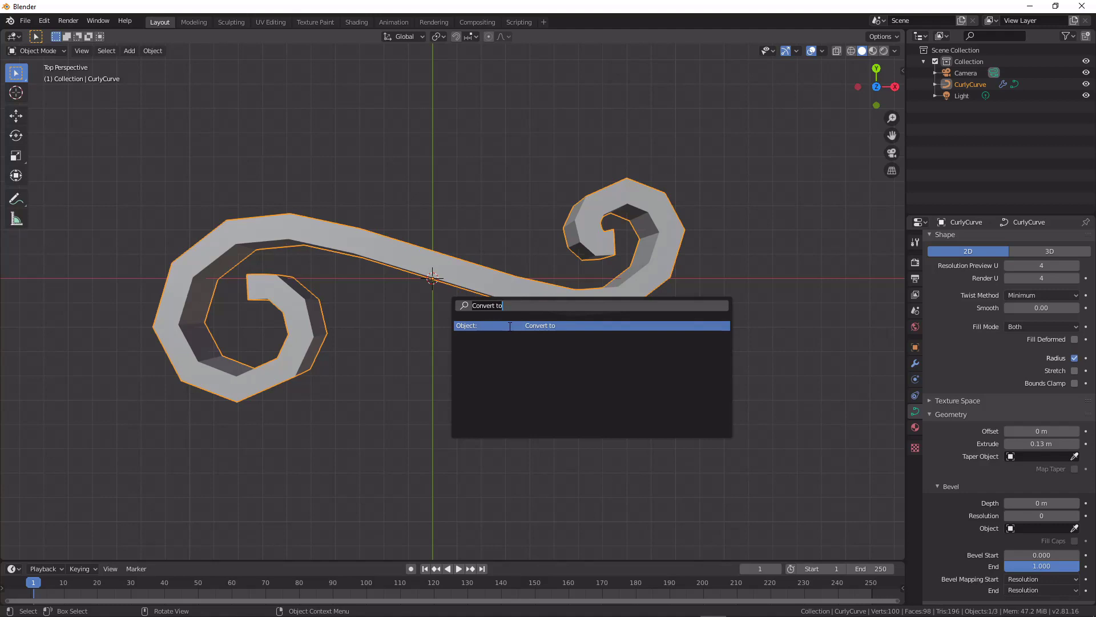
key("Return")
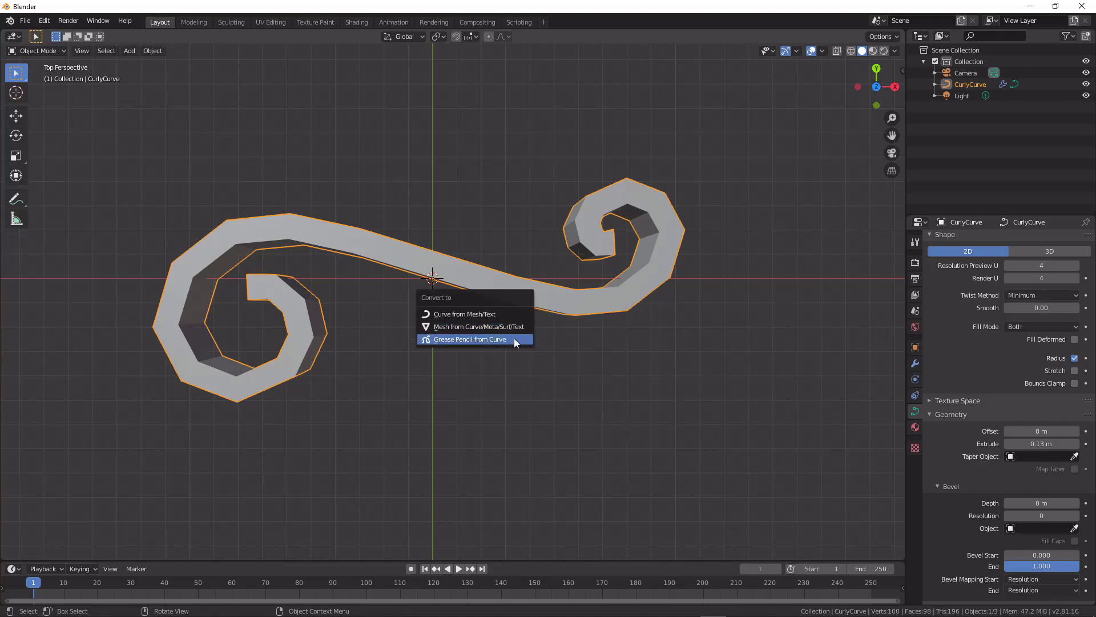
left_click(509, 328)
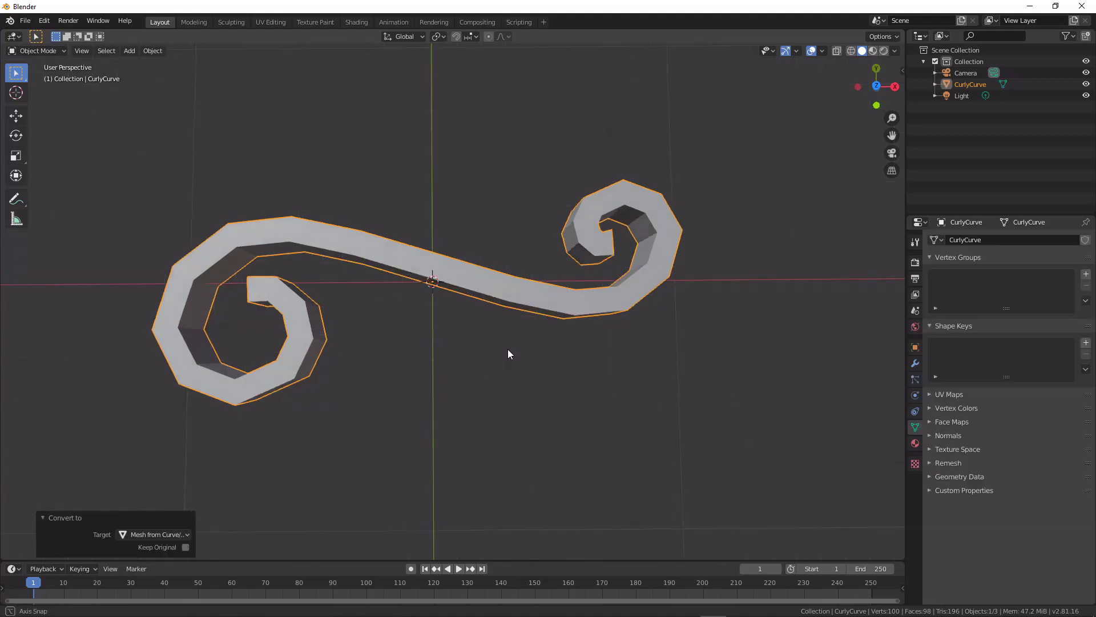
Step: Enter Edit Mode with face selection and select the end faces of both curls
key("Tab")
middle_click_drag(508, 348, 605, 391)
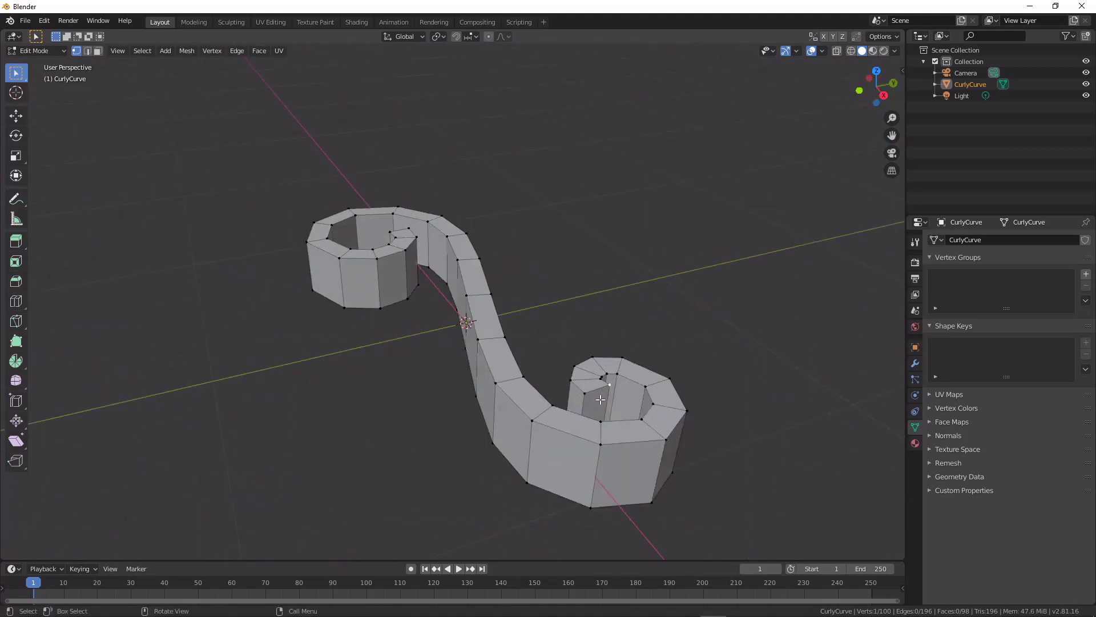
left_click(100, 51)
middle_click_drag(612, 246, 591, 312)
left_click(496, 473)
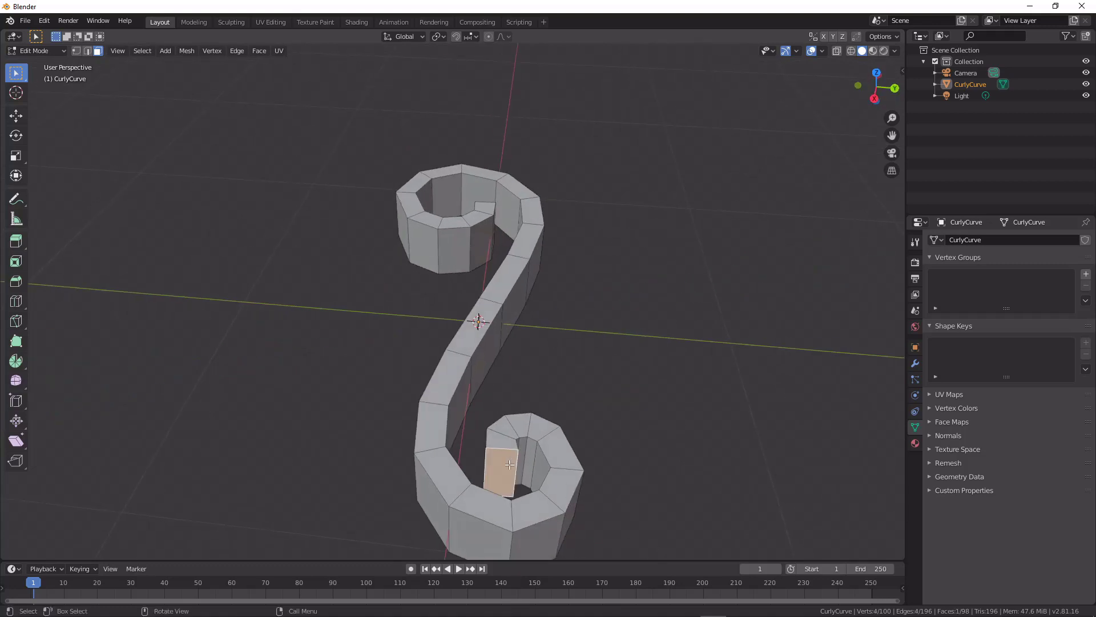
middle_click_drag(496, 473, 456, 481)
left_click(454, 480, "shift")
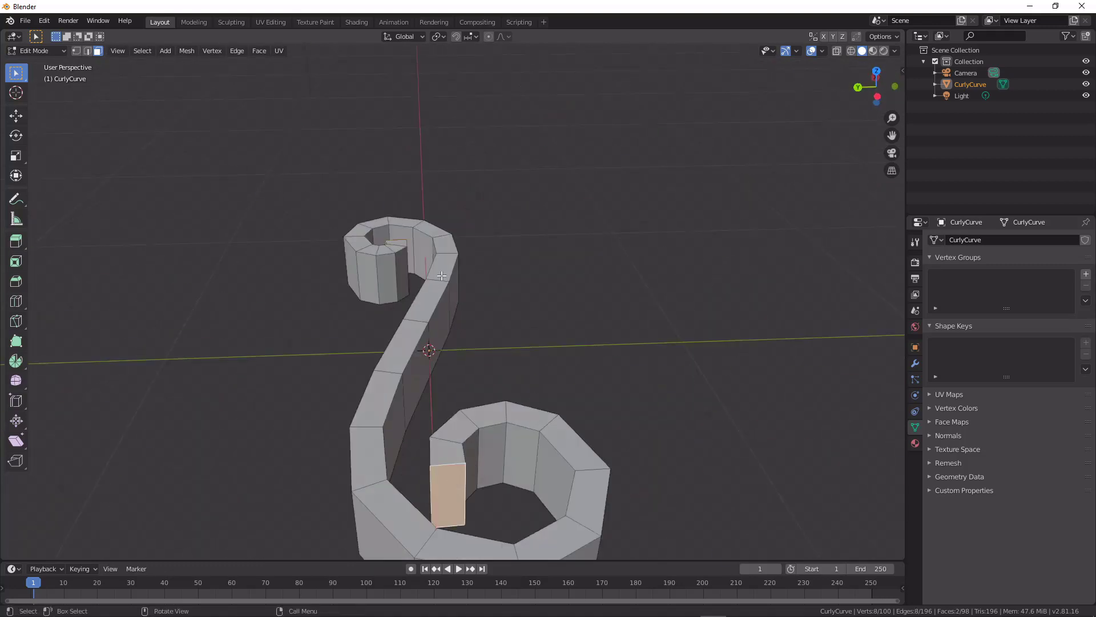
key("s")
key("z")
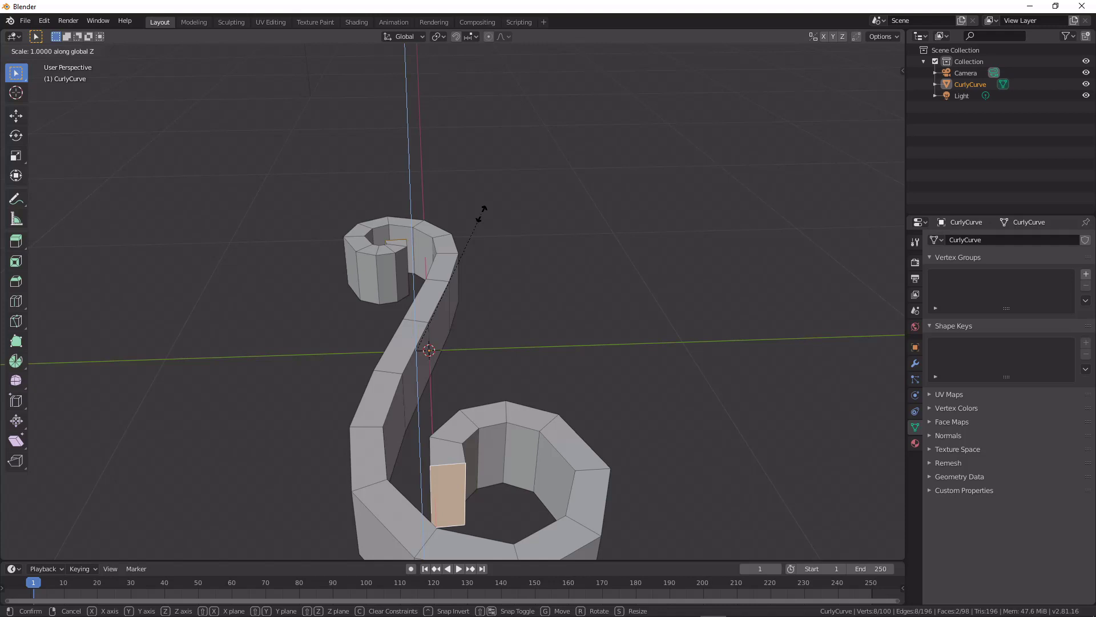
left_click(457, 262)
middle_click_drag(458, 262, 521, 240)
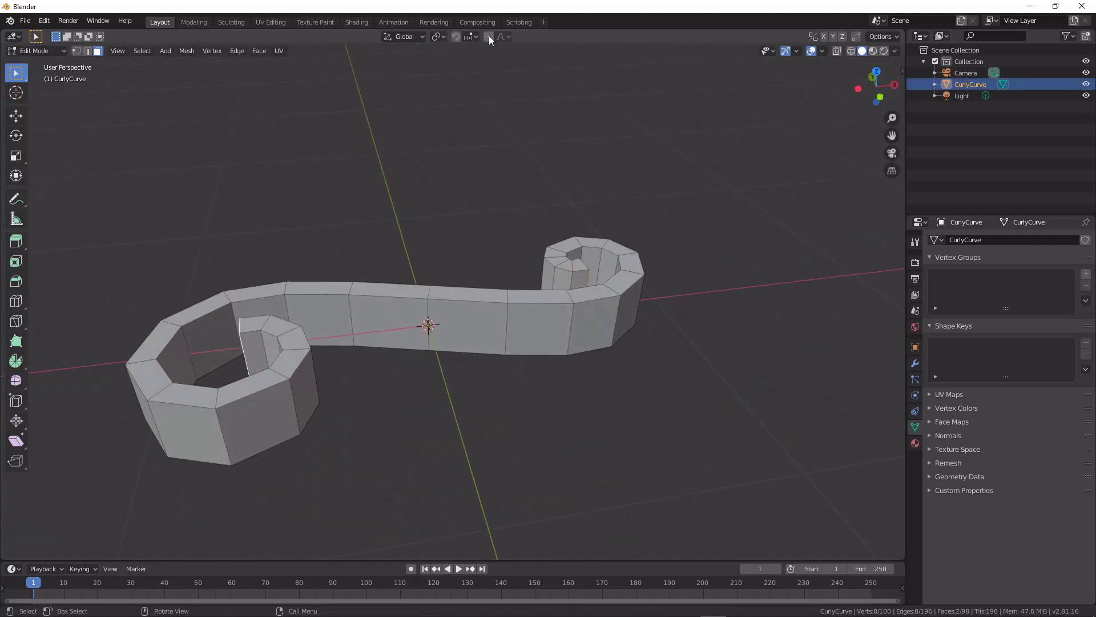
Step: Try scaling both end faces to 0.197 along Z with smooth proportional editing at a proportional size of 0.513
key("s")
key("z")
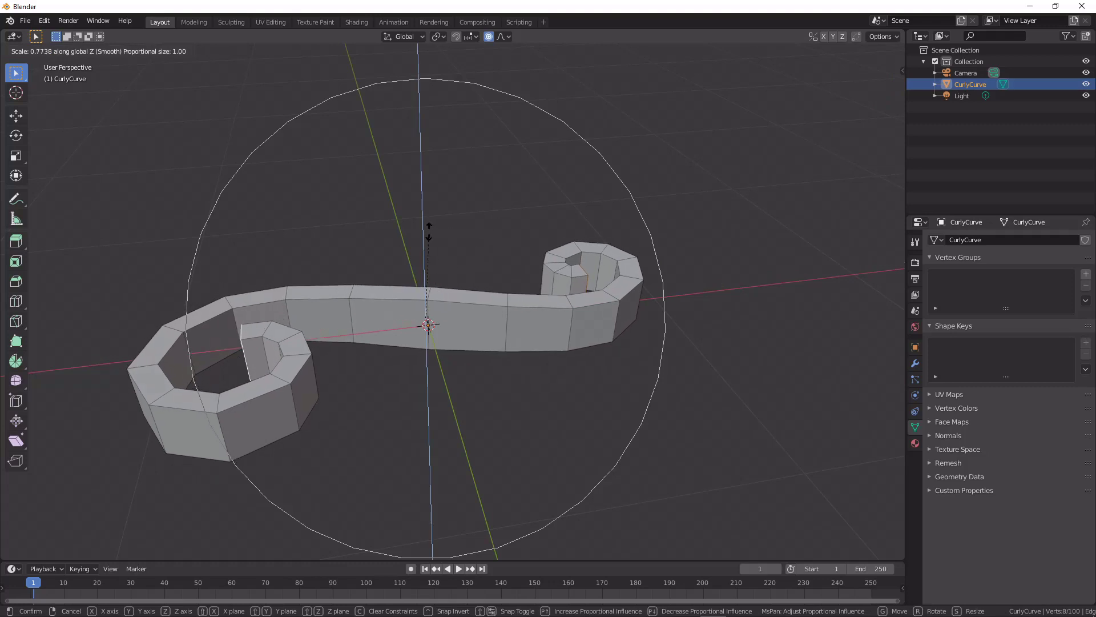
scroll(443, 294, "up", 2)
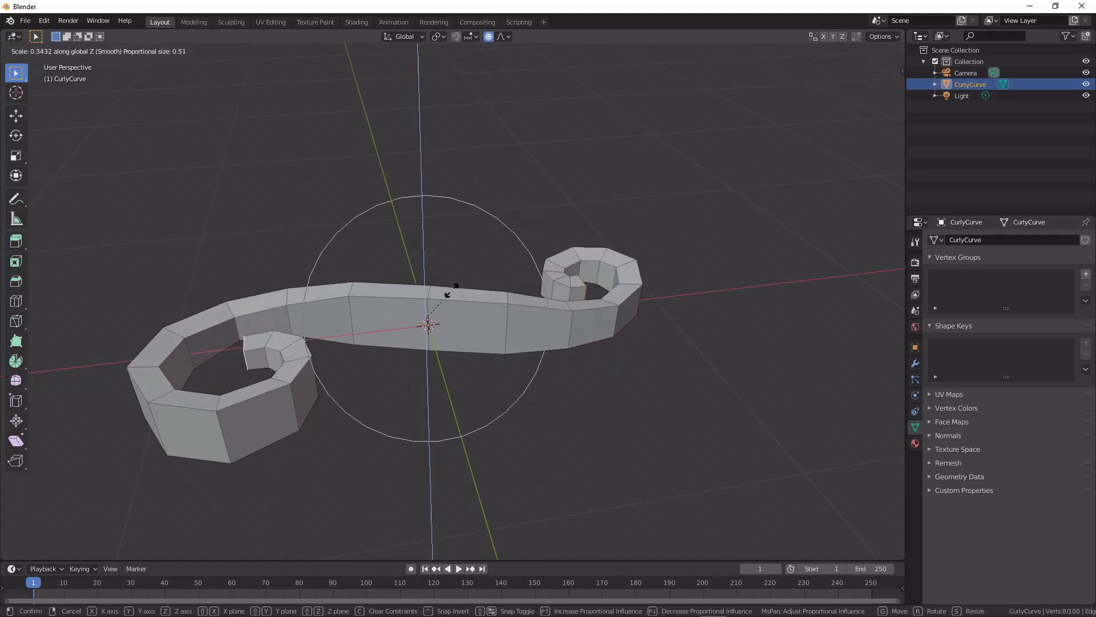
left_click(437, 298)
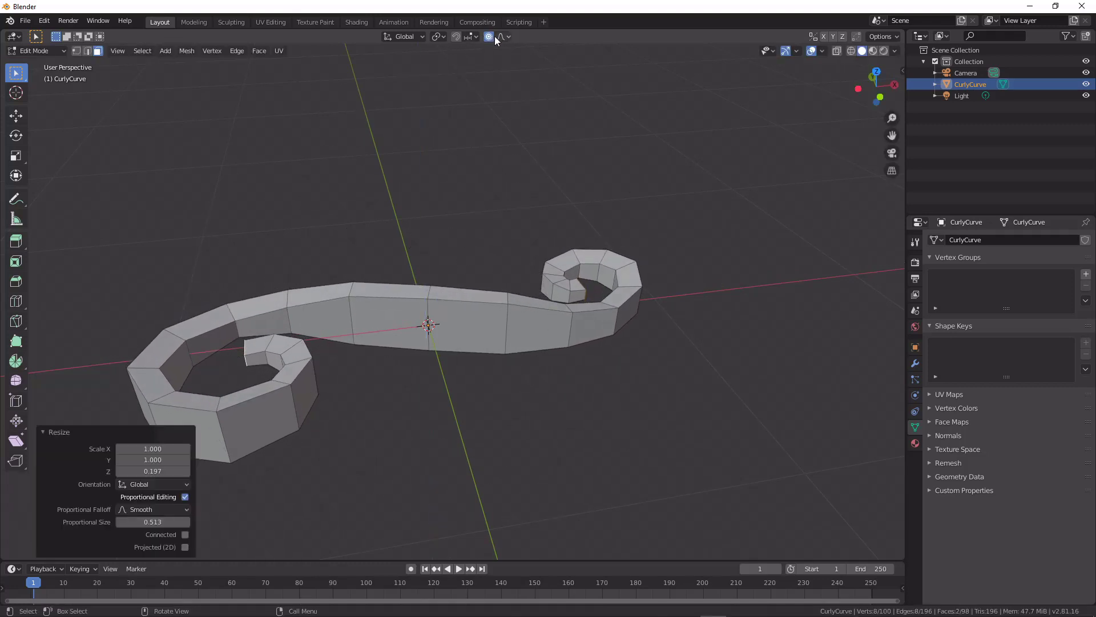
Step: Undo the last scaling and rescale both end faces to about 0.18 along Z using Connected Only proportional editing, then clear the selection
left_click(501, 37)
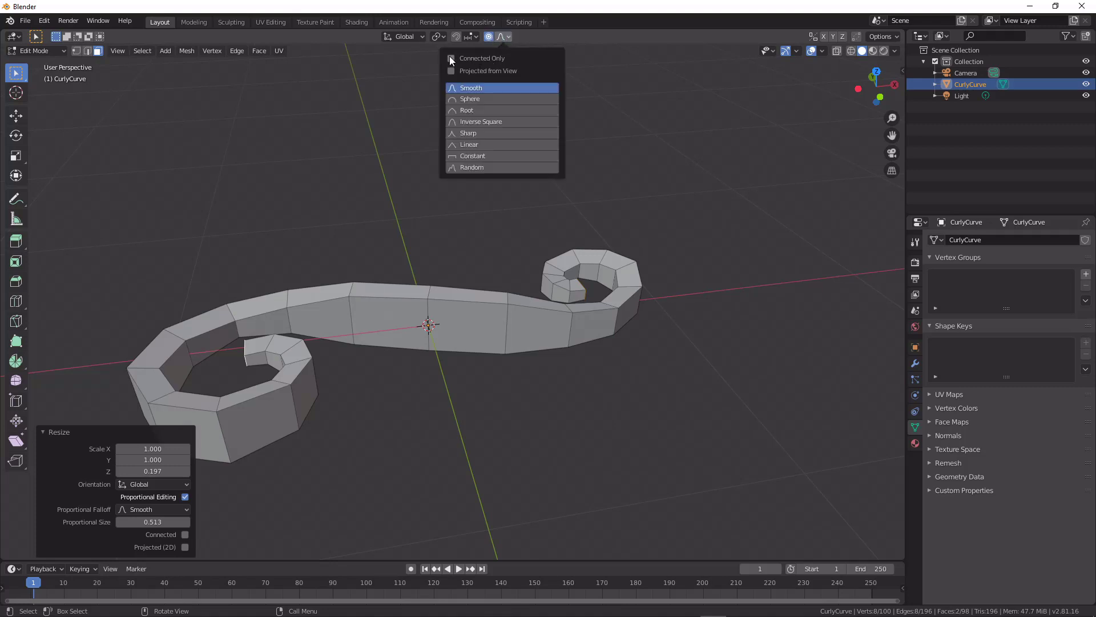
key("ctrl+z")
key("ctrl+z")
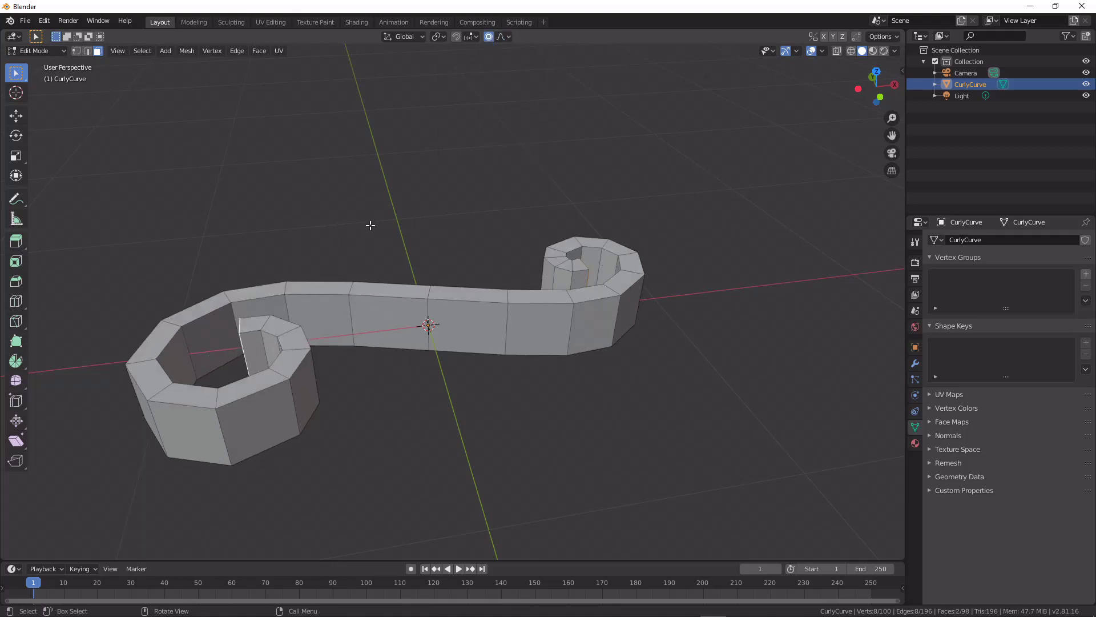
key("s")
key("z")
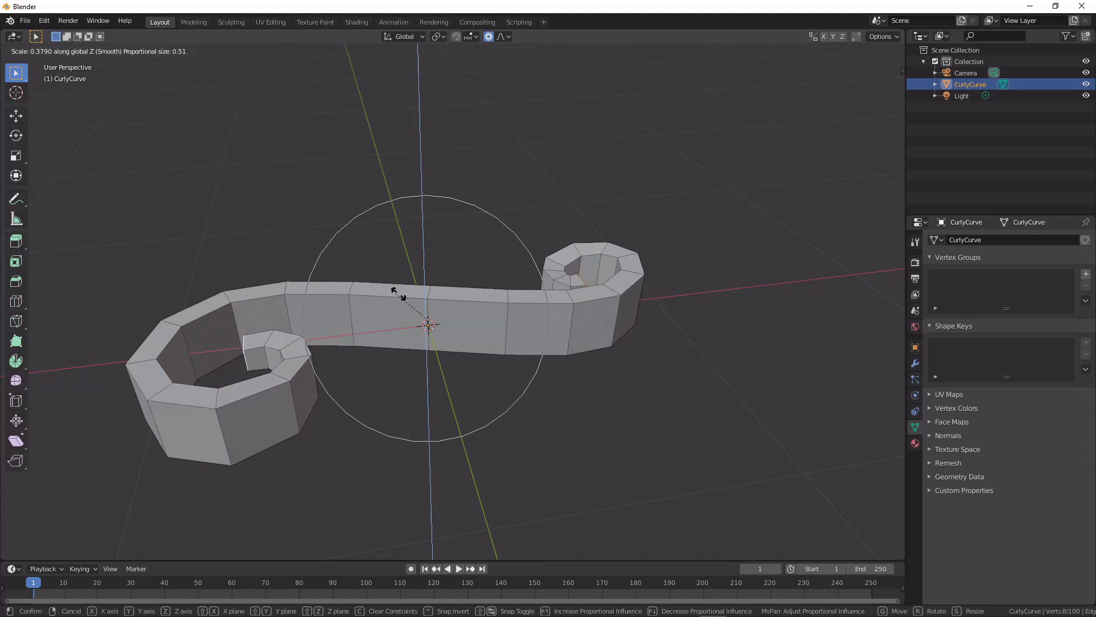
scroll(434, 306, "up", 5)
scroll(421, 298, "down", 10)
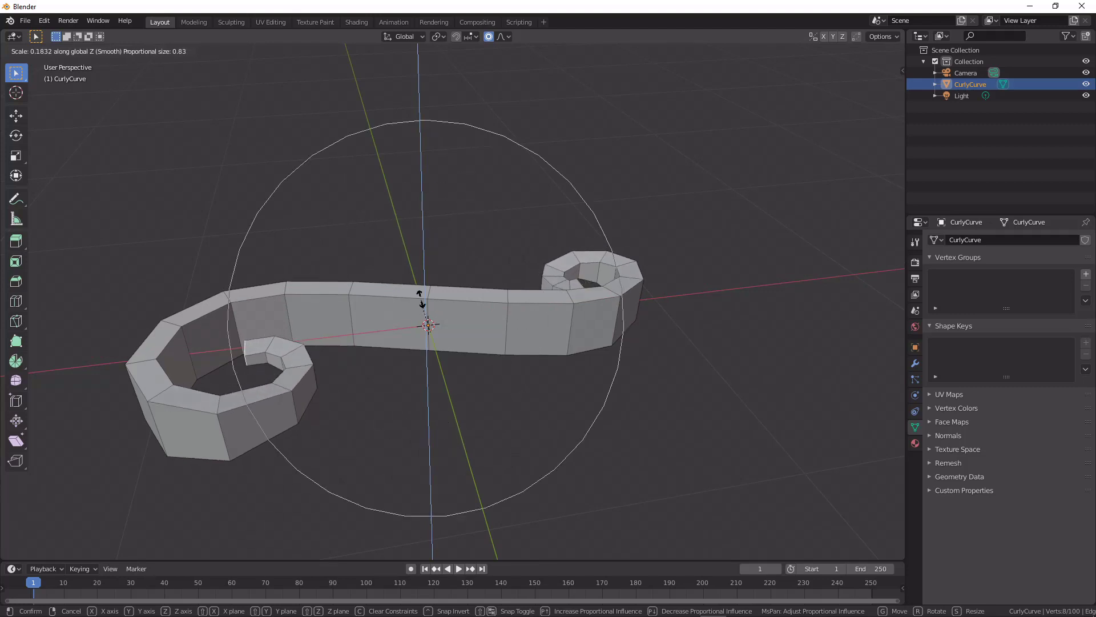
left_click(421, 299)
key("alt+a")
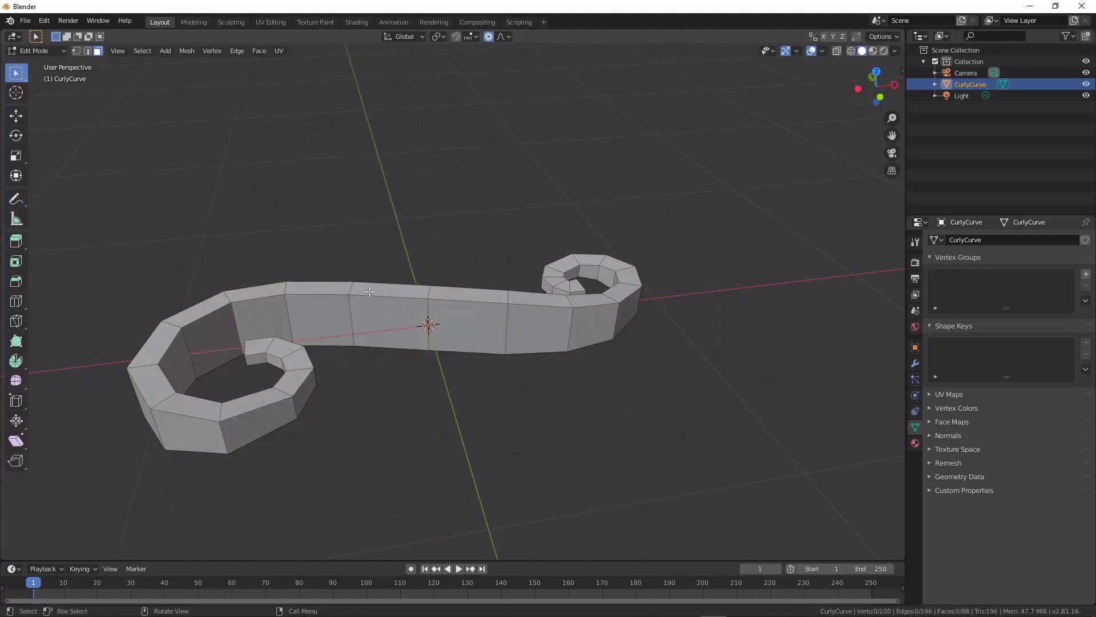
Step: Select the adjacent side faces around the middle of the scroll
middle_click_drag(370, 292, 462, 308)
left_click(463, 309)
left_click(388, 335, "shift")
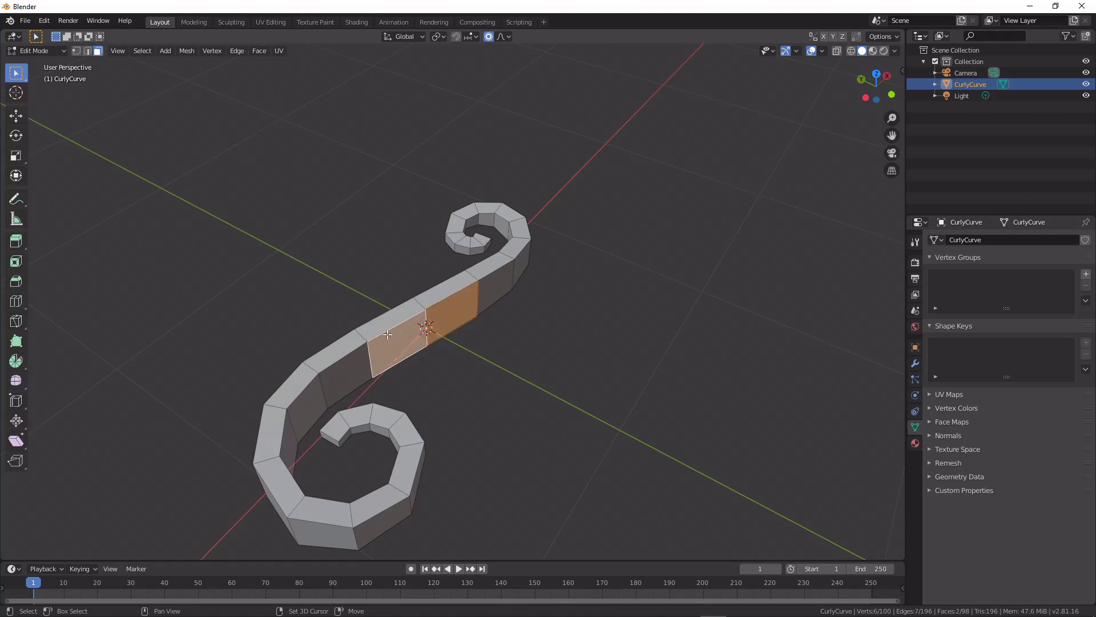
middle_click_drag(387, 335, 417, 343, "shift")
left_click(342, 318)
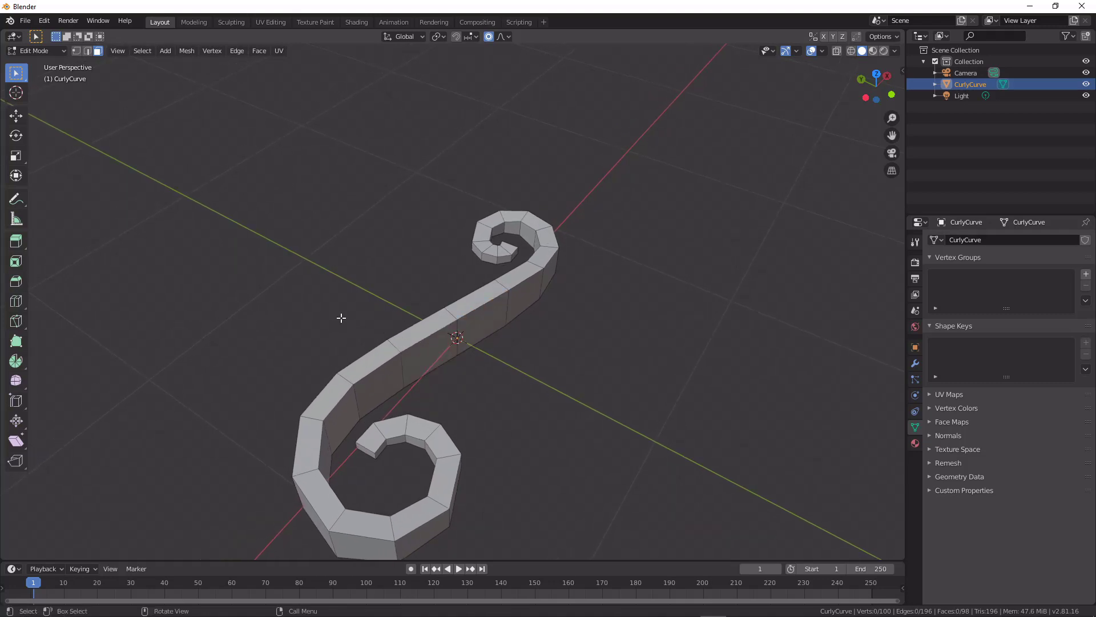
left_click(487, 320)
left_click(424, 341, "shift")
middle_click_drag(423, 341, 452, 326)
left_click(482, 342)
left_click(446, 314, "shift")
Step: Try a level 3 Subdivision Surface on the scroll in Object Mode and undo it
key("Tab")
key("ctrl+3")
key("ctrl+z")
Step: Select the entire scroll mesh in Edit Mode, return to Object Mode and check the ornament from several angles
key("Tab")
key("a")
key("Tab")
middle_click_drag(409, 272, 512, 488)
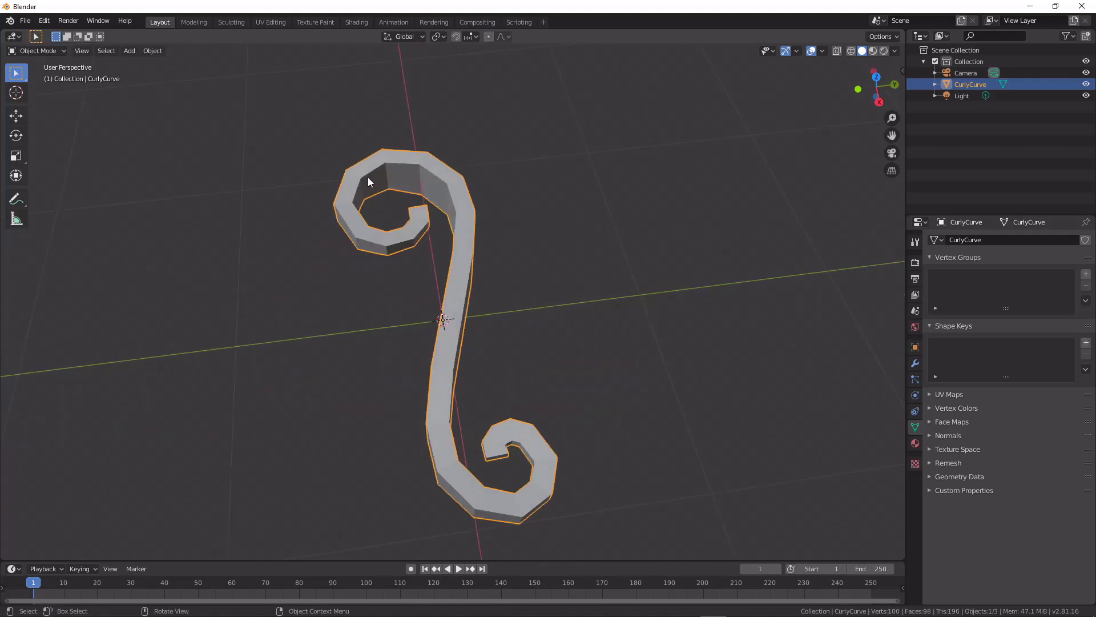
middle_click_drag(460, 292, 372, 360)
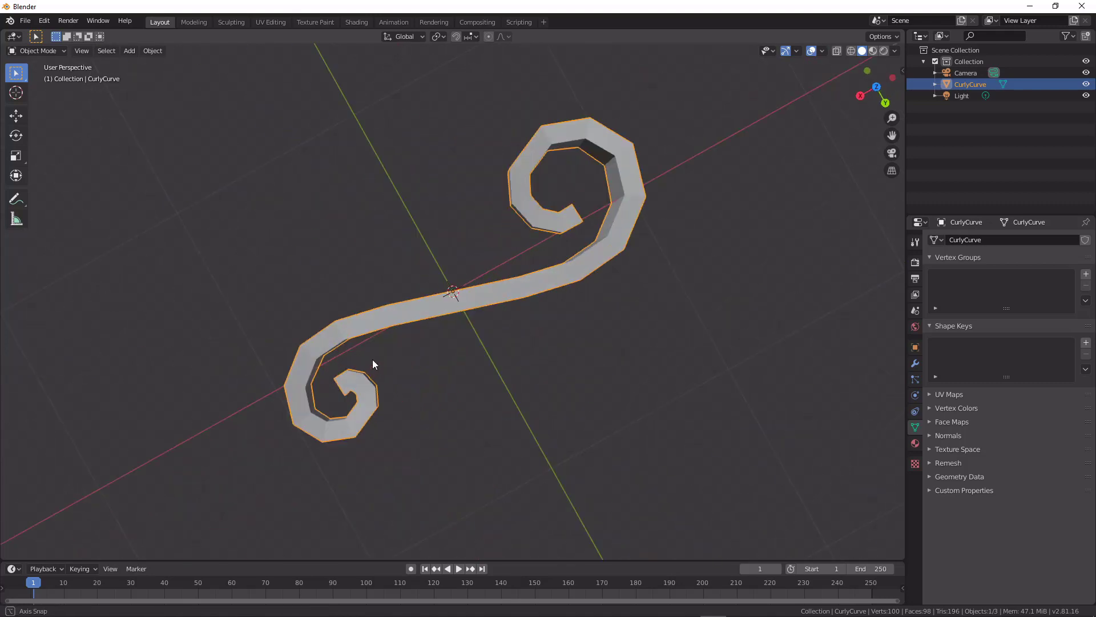